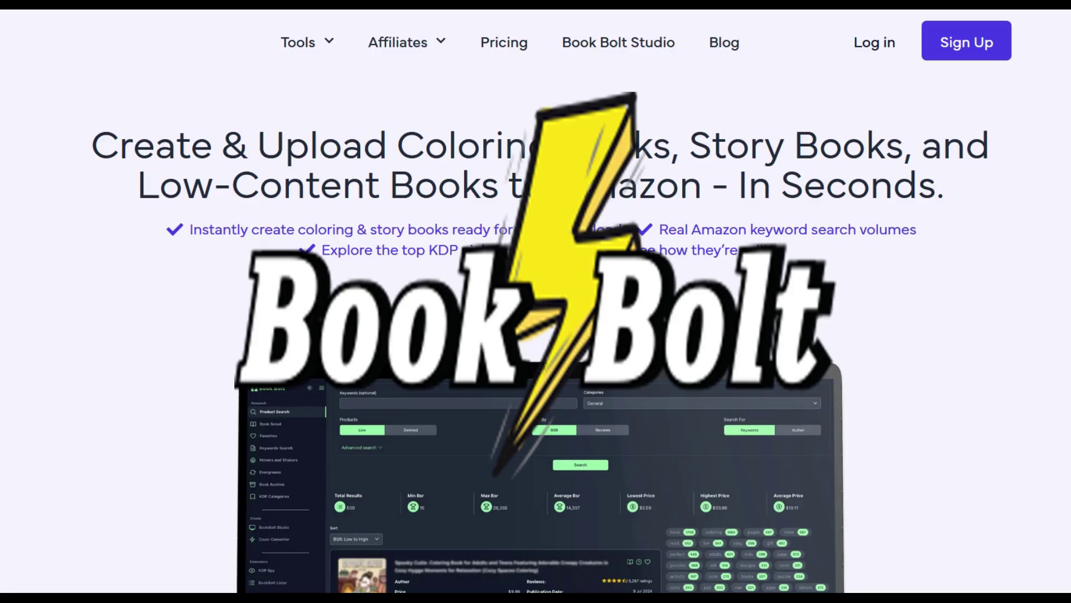
Step: Scroll through the Movers and Shakers result cards and their sales-rank trend charts
scroll(536, 334, down, 5)
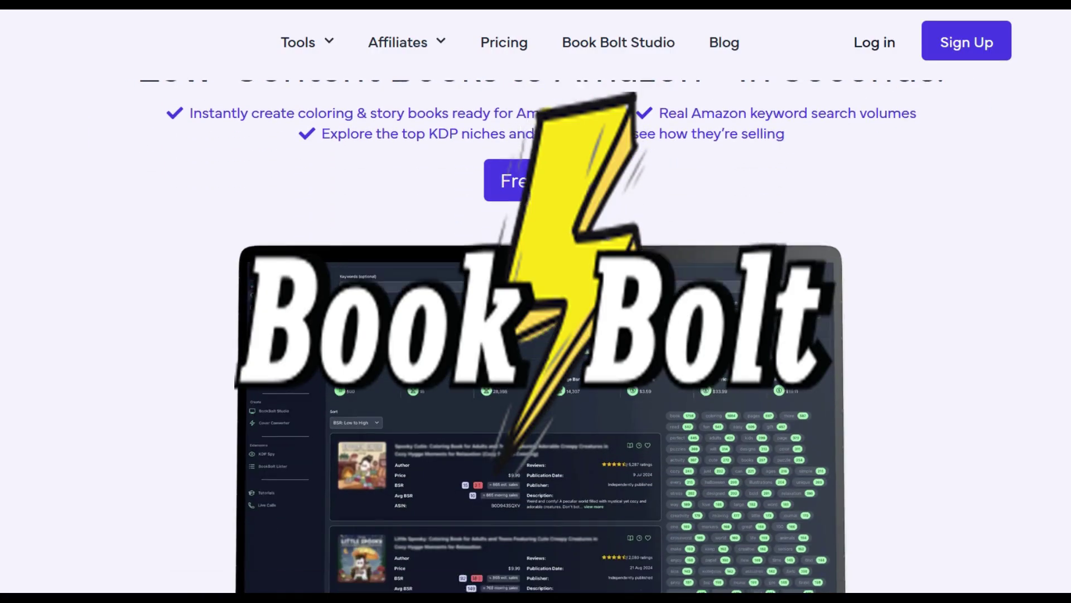
scroll(535, 335, down, 10)
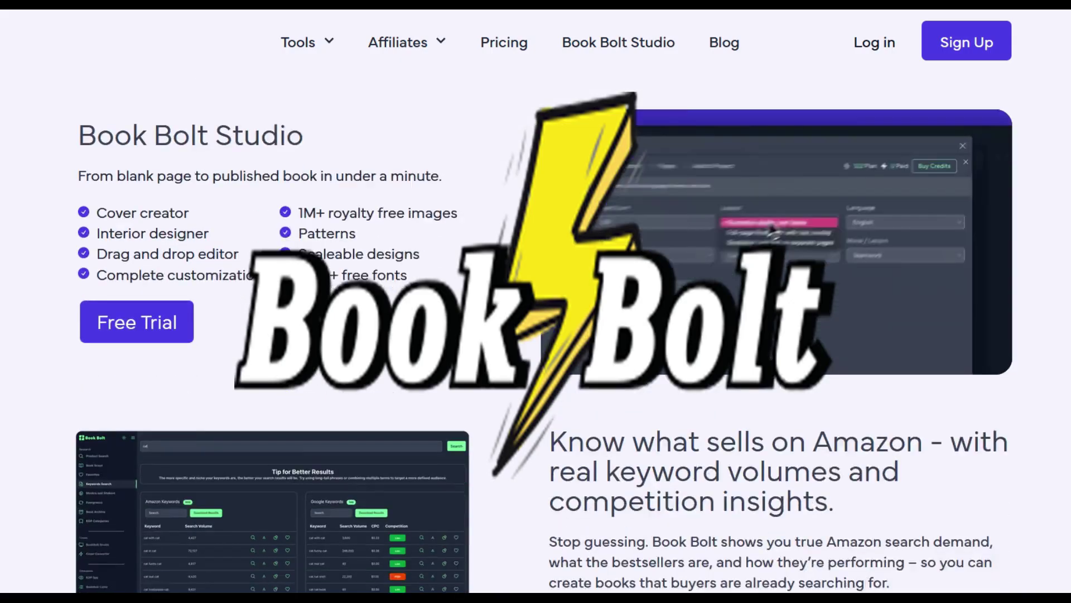
scroll(536, 334, down, 5)
scroll(536, 334, down, 4)
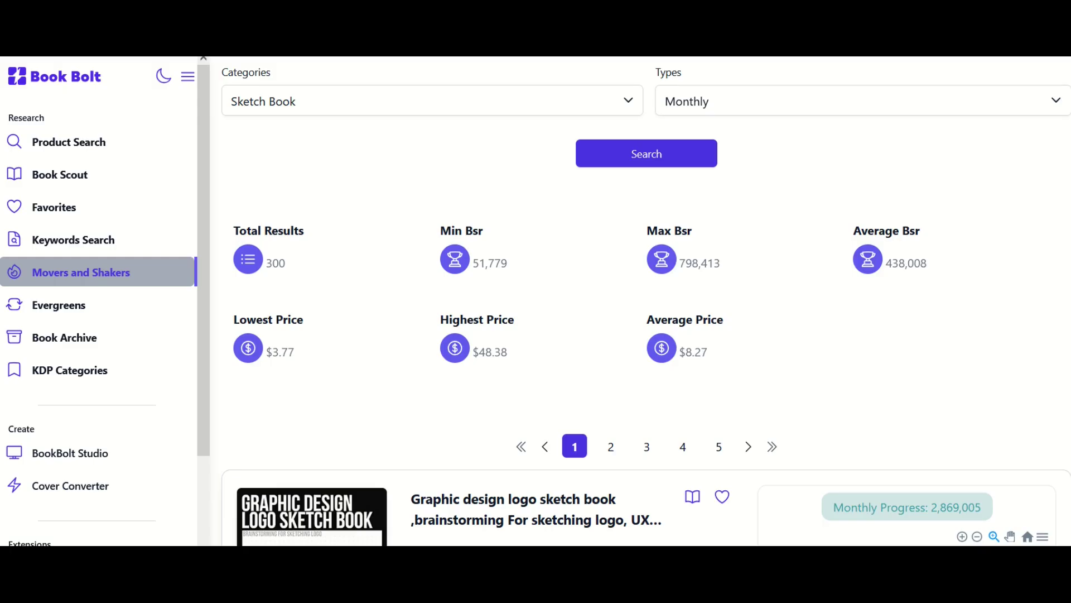
scroll(646, 304, down, 6)
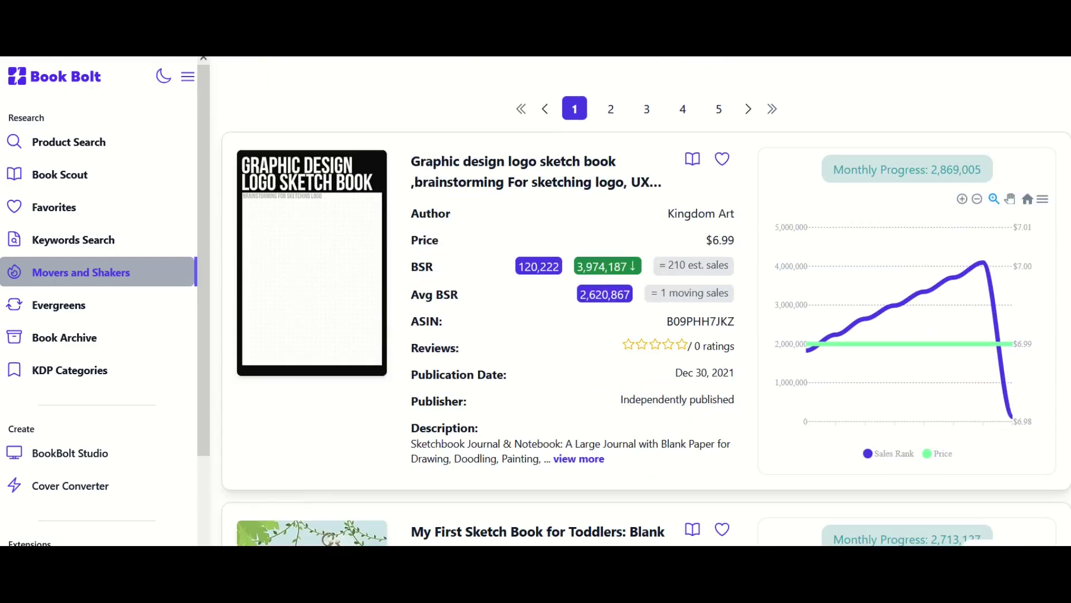
scroll(646, 300, down, 5)
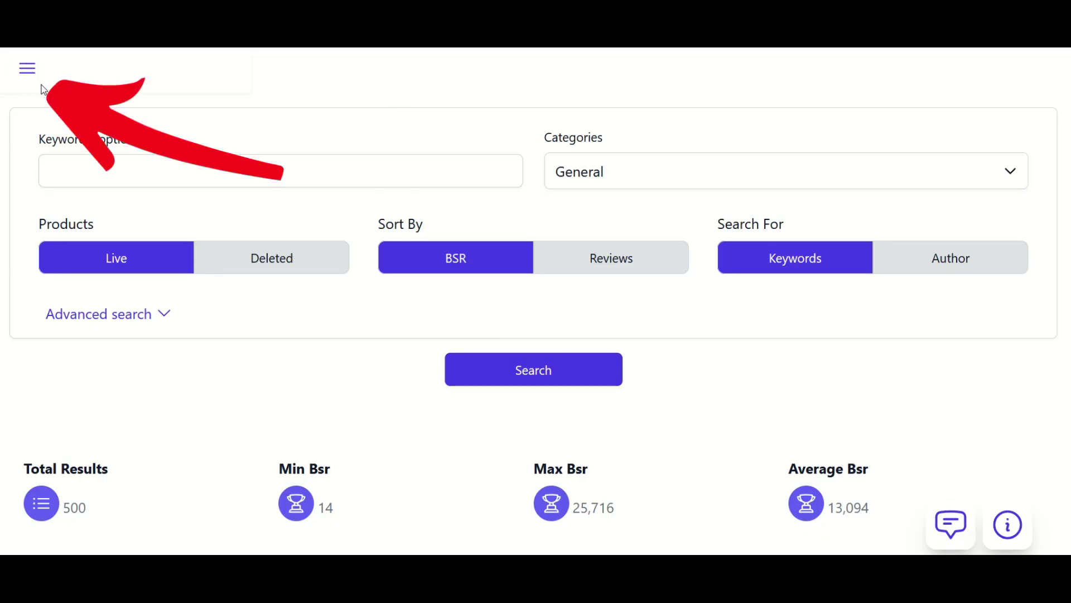
Step: Run a Product Search for 'florence italy' limited to the Journal category
click(27, 71)
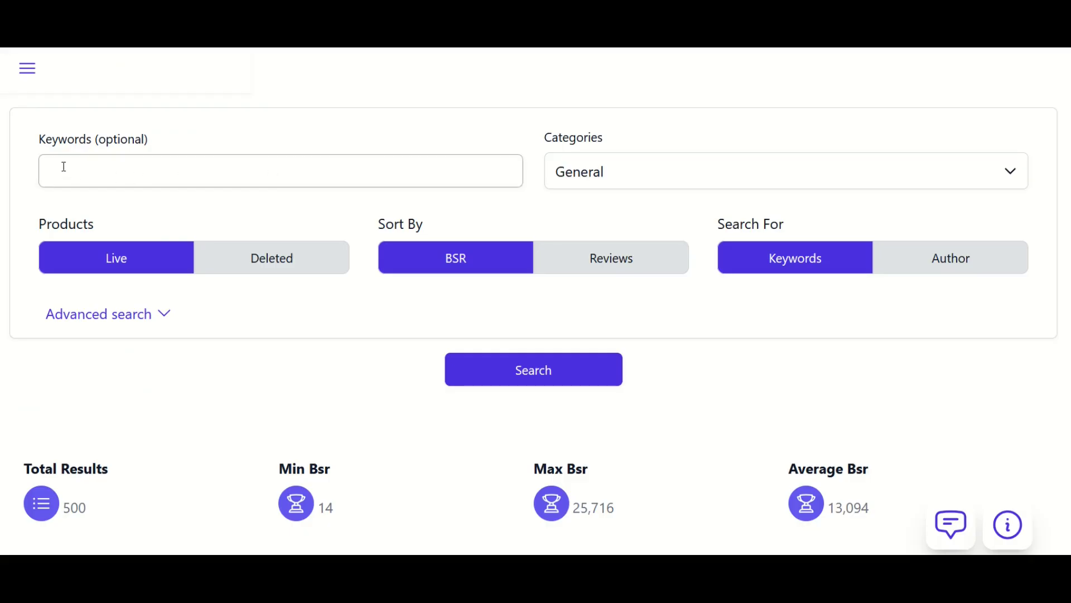
click(107, 169)
text(florence italy)
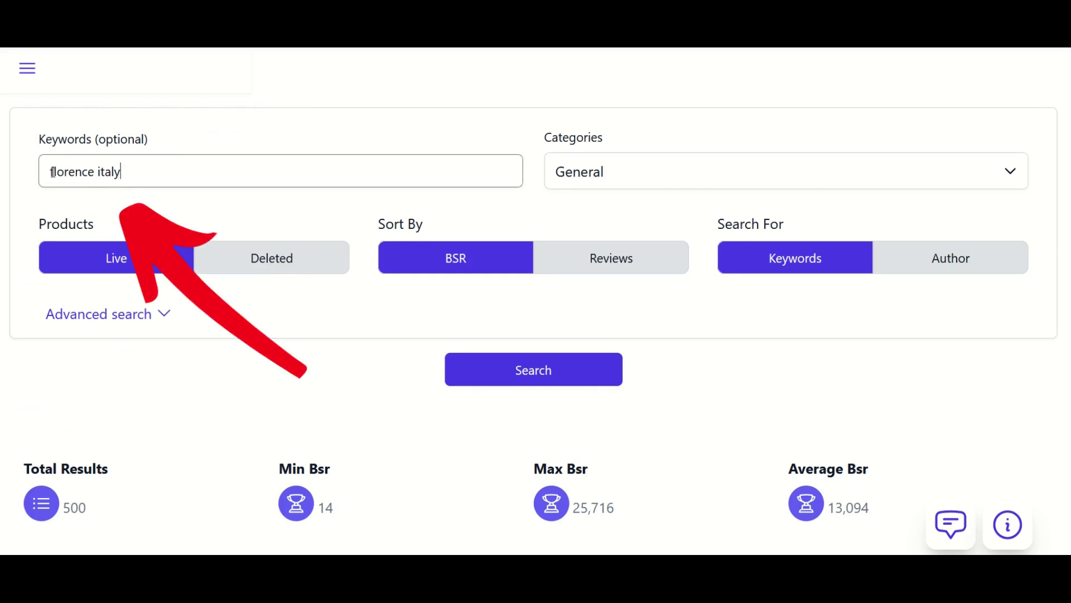
click(560, 184)
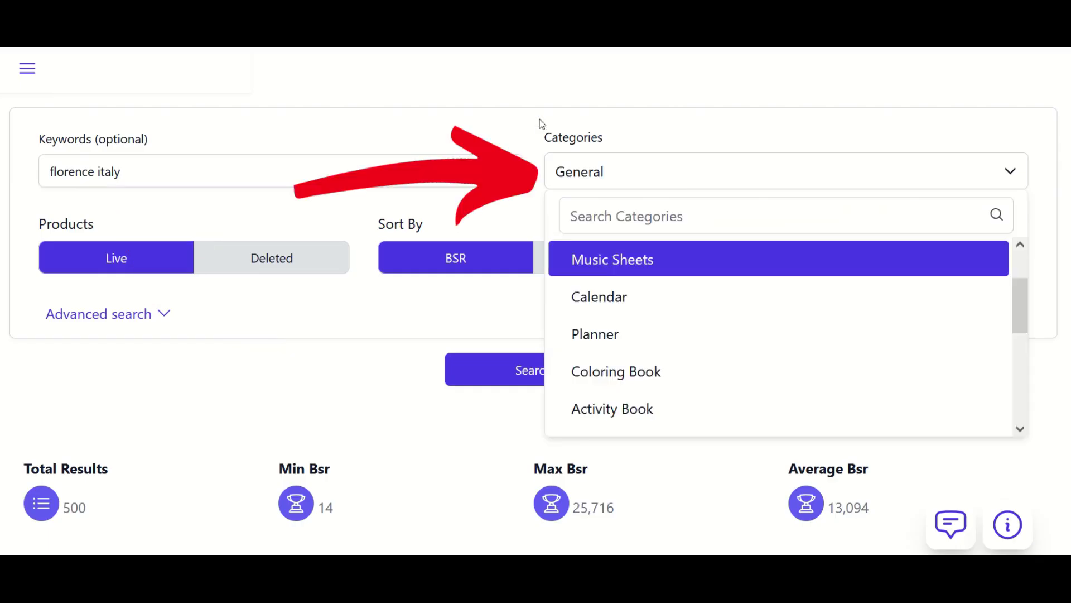
scroll(630, 301, down, 3)
click(607, 307)
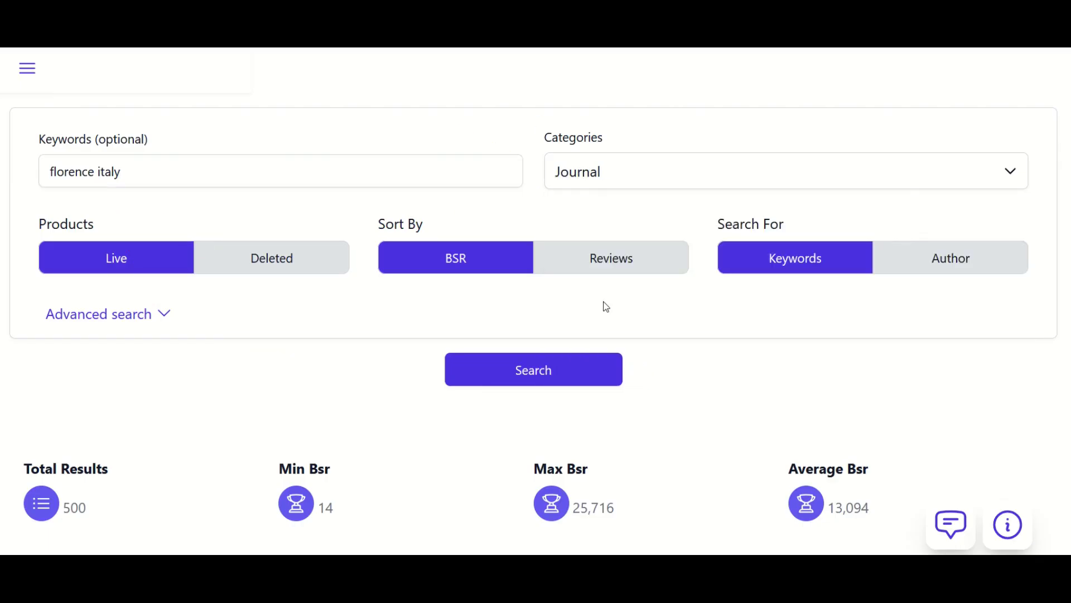
click(526, 377)
Step: Review the Italy results, highlighting est. sales for the first book and the Italy Travel Journal
scroll(748, 324, down, 7)
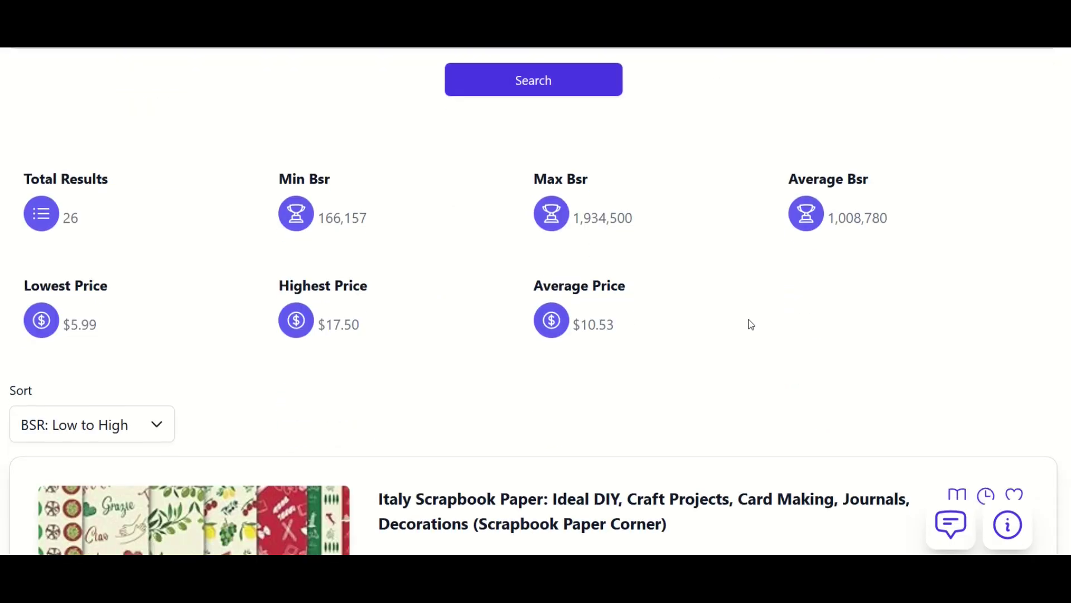
scroll(752, 325, down, 3)
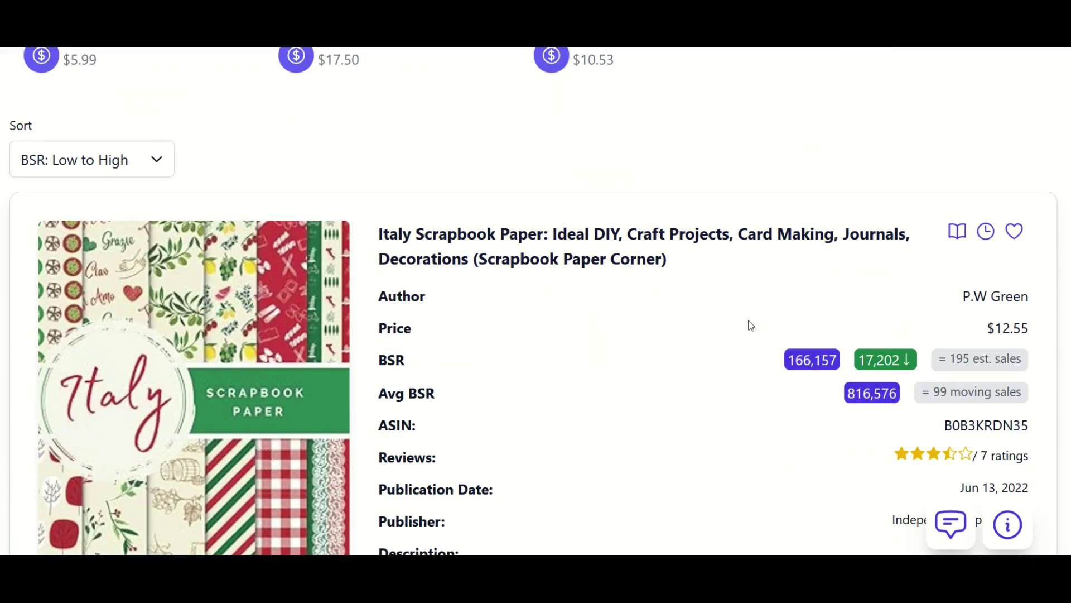
scroll(751, 326, down, 2)
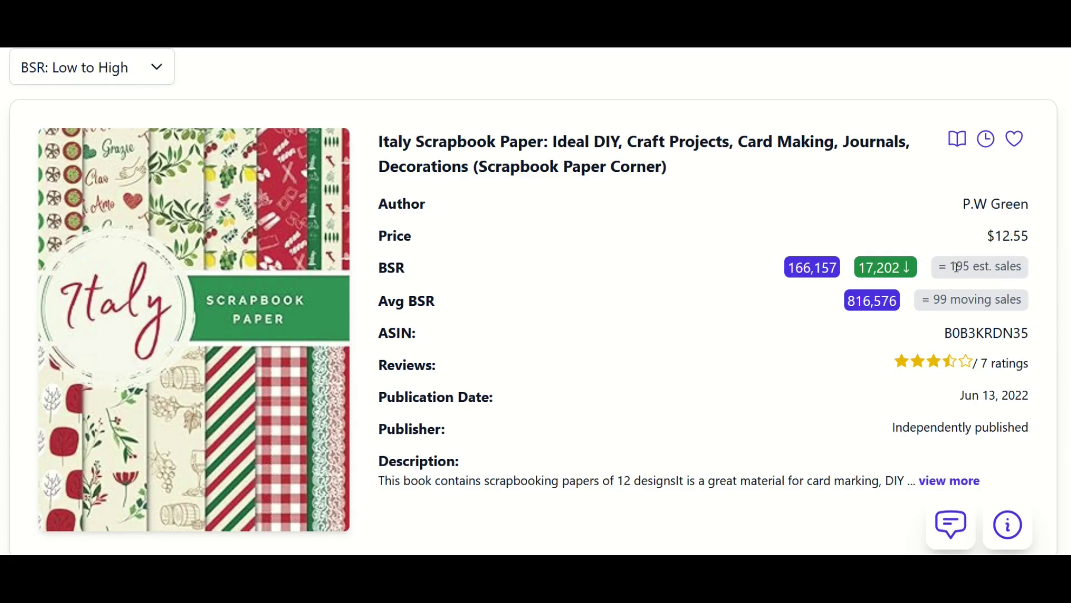
drag(954, 267, 1030, 280)
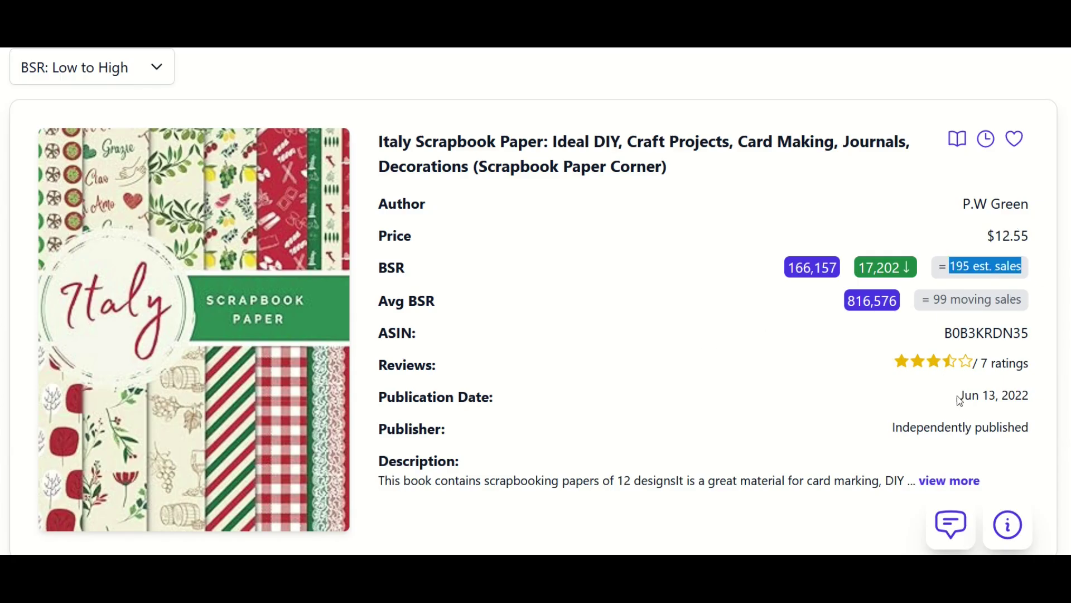
scroll(778, 356, down, 7)
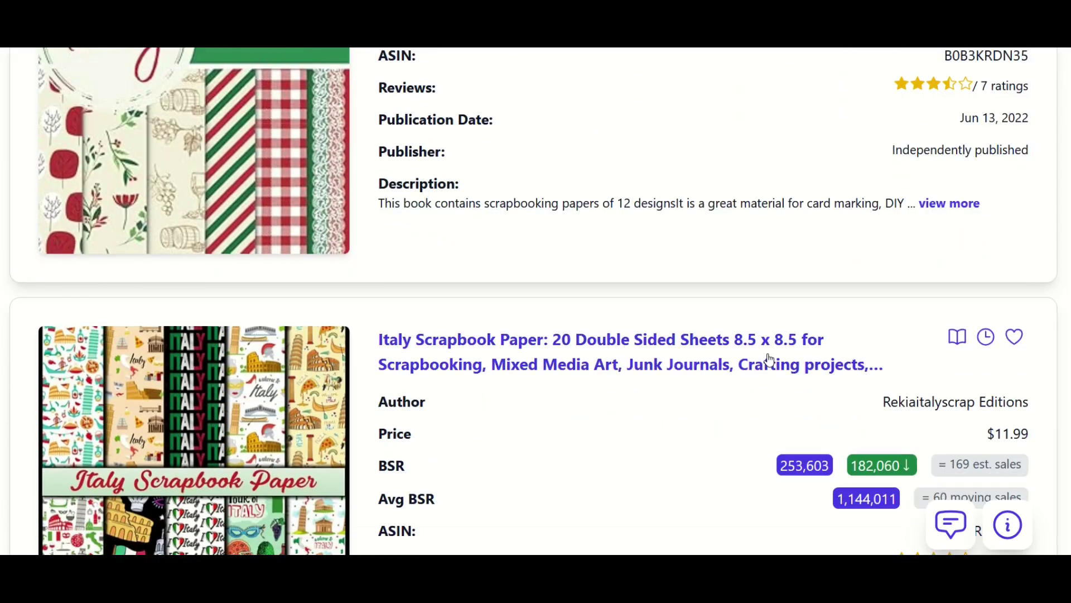
scroll(770, 359, down, 2)
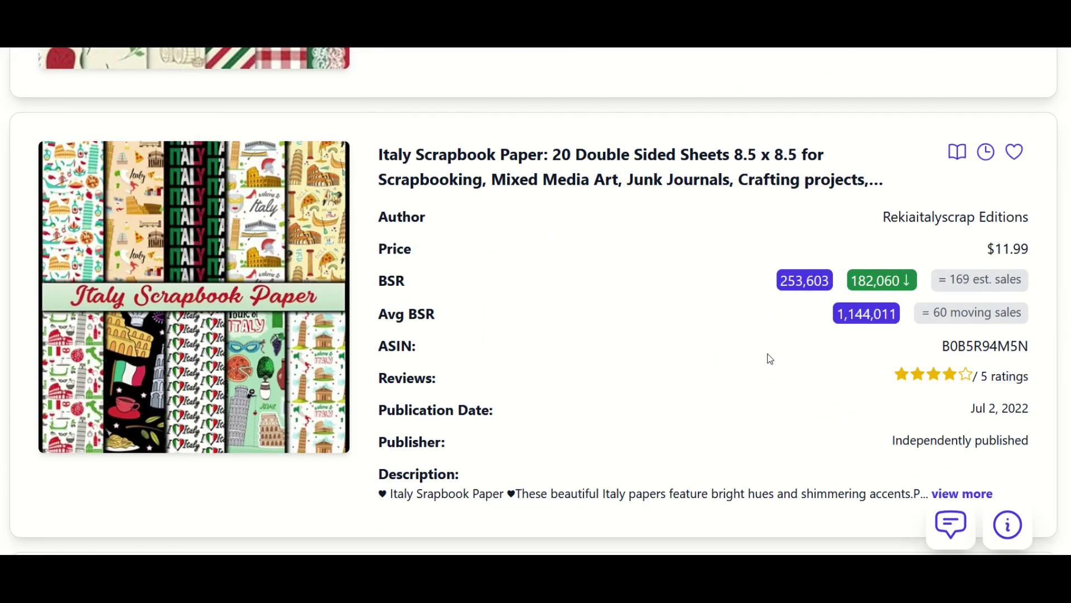
scroll(769, 359, down, 16)
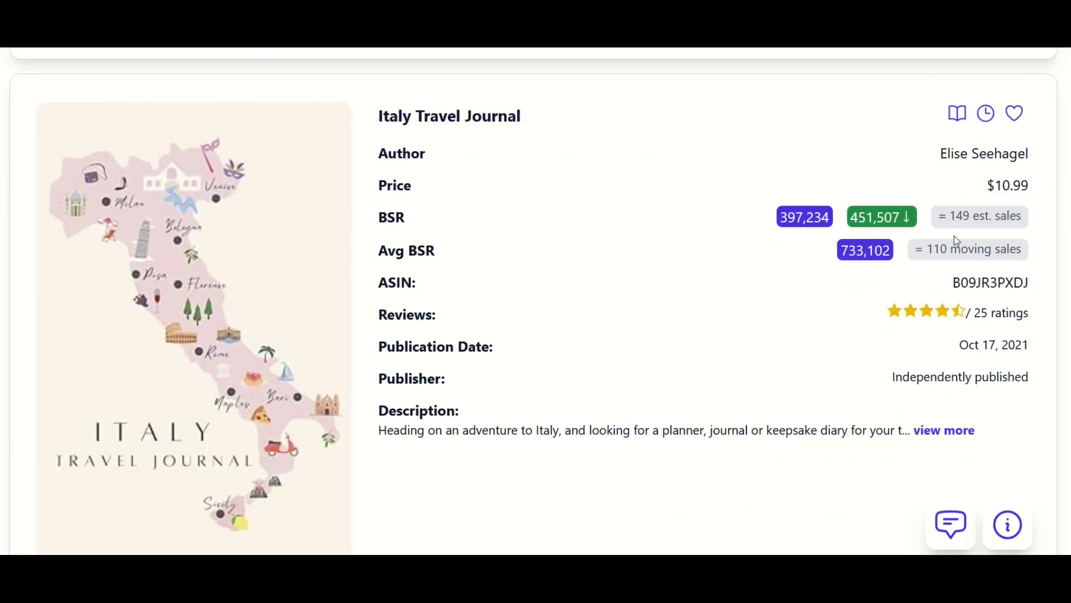
drag(960, 214, 1018, 214)
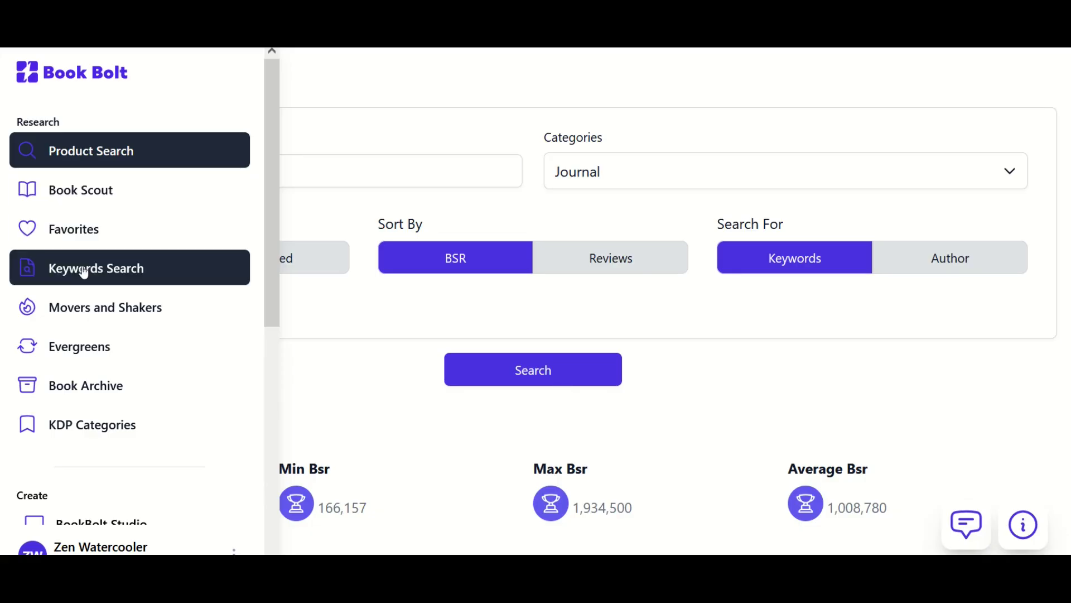
Step: Run a Keywords Search for 'cat coloring book' in place of the old Log book query
click(84, 268)
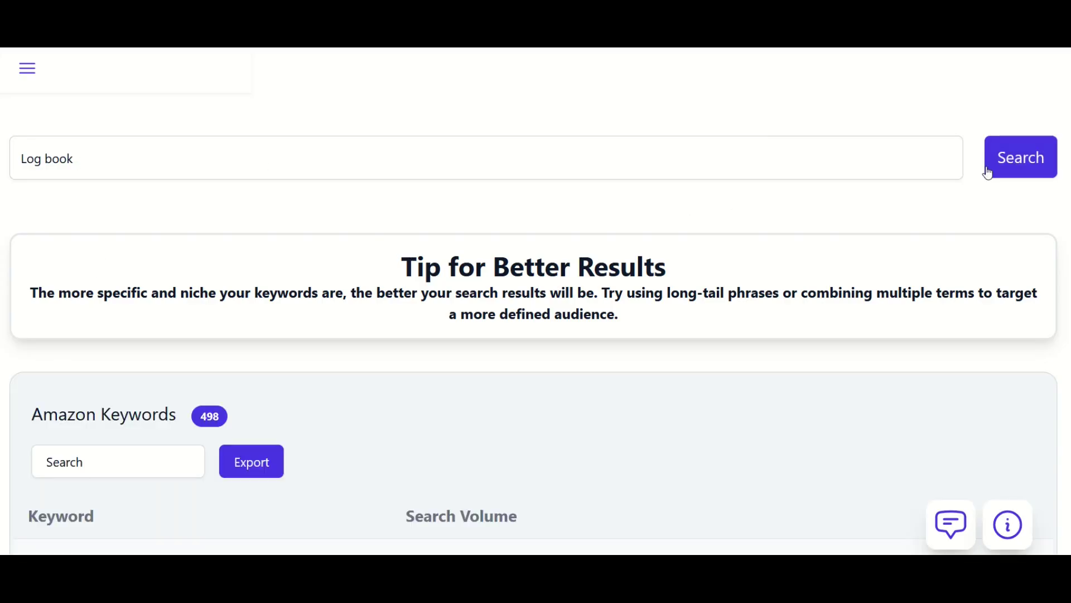
click(285, 162)
key(ctrl+a)
text(cat coloring book)
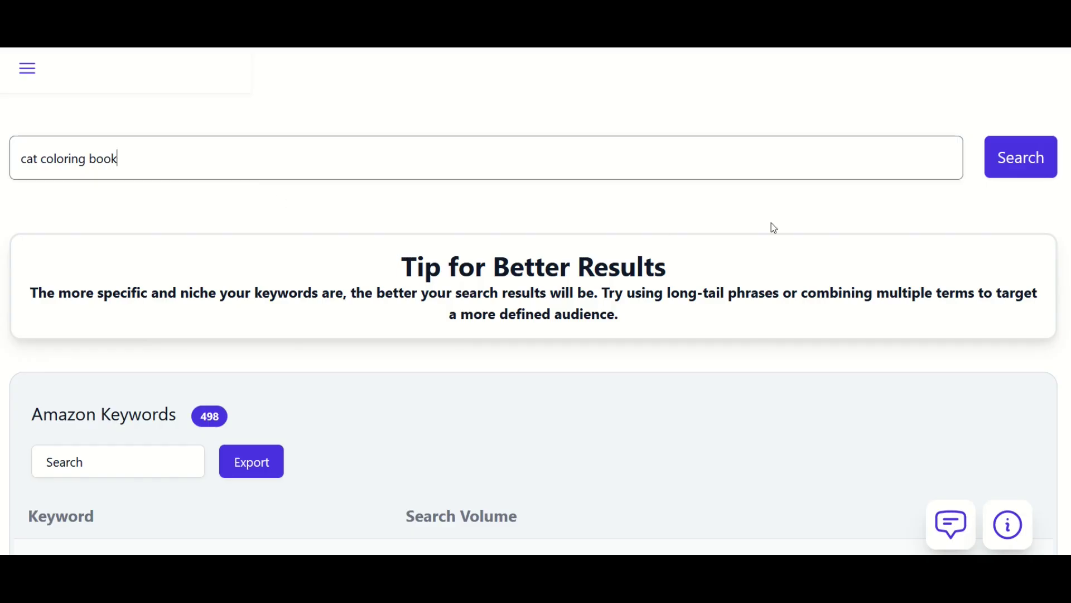
click(1012, 157)
Step: Scroll through the Amazon and Google keyword volume tables for cat coloring book
scroll(569, 256, down, 3)
scroll(567, 251, up, 3)
scroll(560, 261, down, 3)
scroll(544, 267, down, 2)
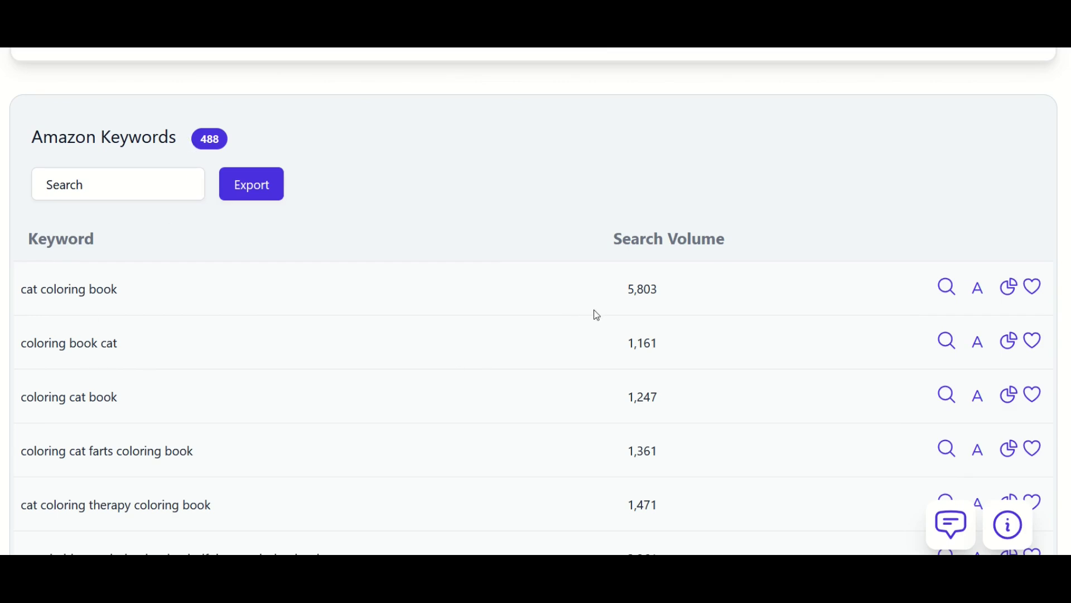
scroll(394, 440, down, 2)
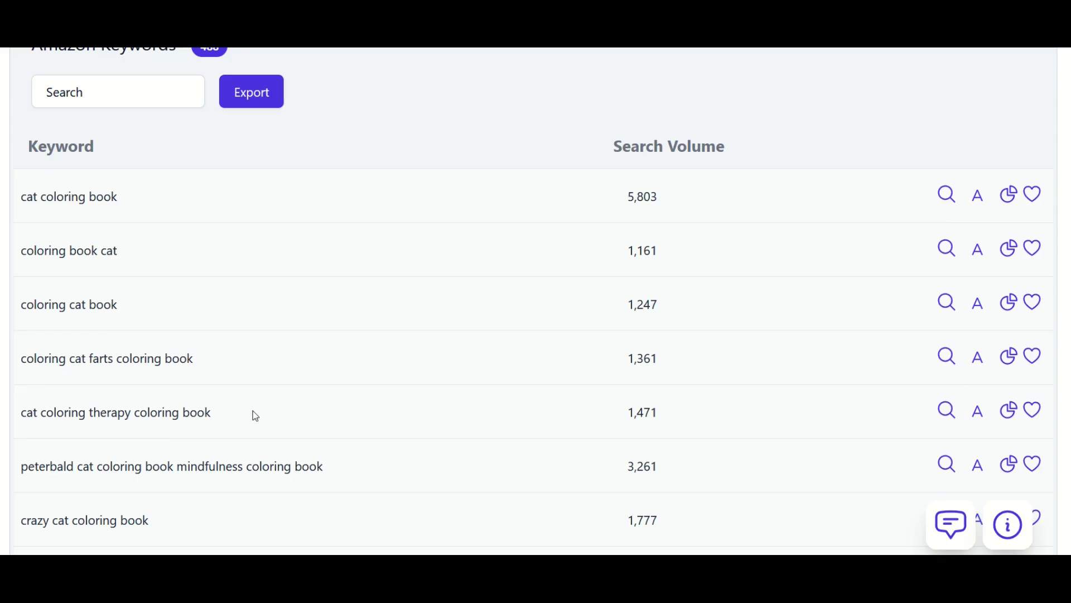
scroll(253, 413, down, 4)
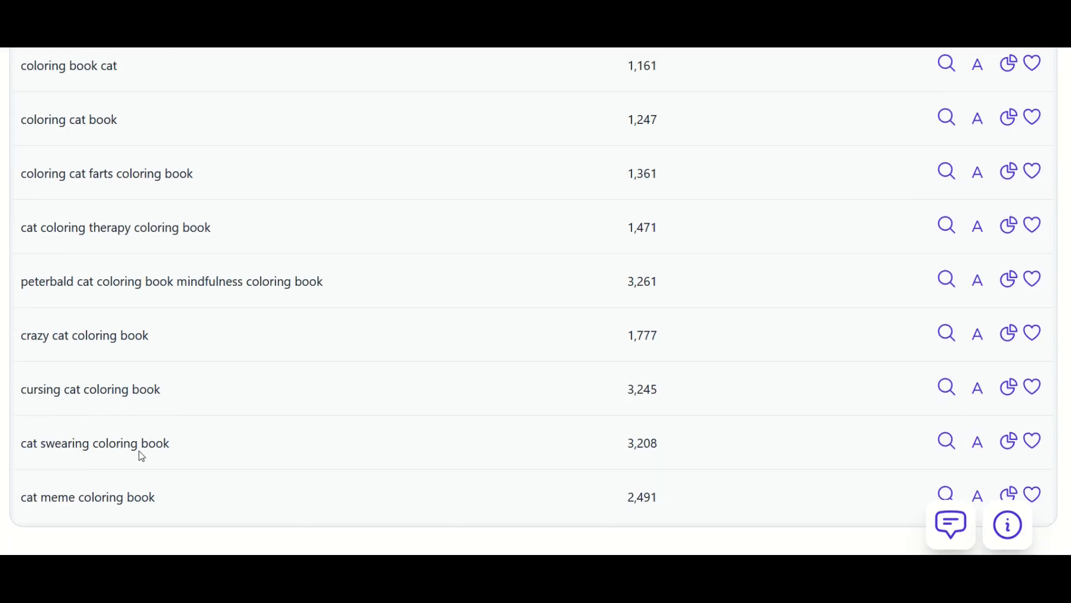
scroll(139, 452, down, 2)
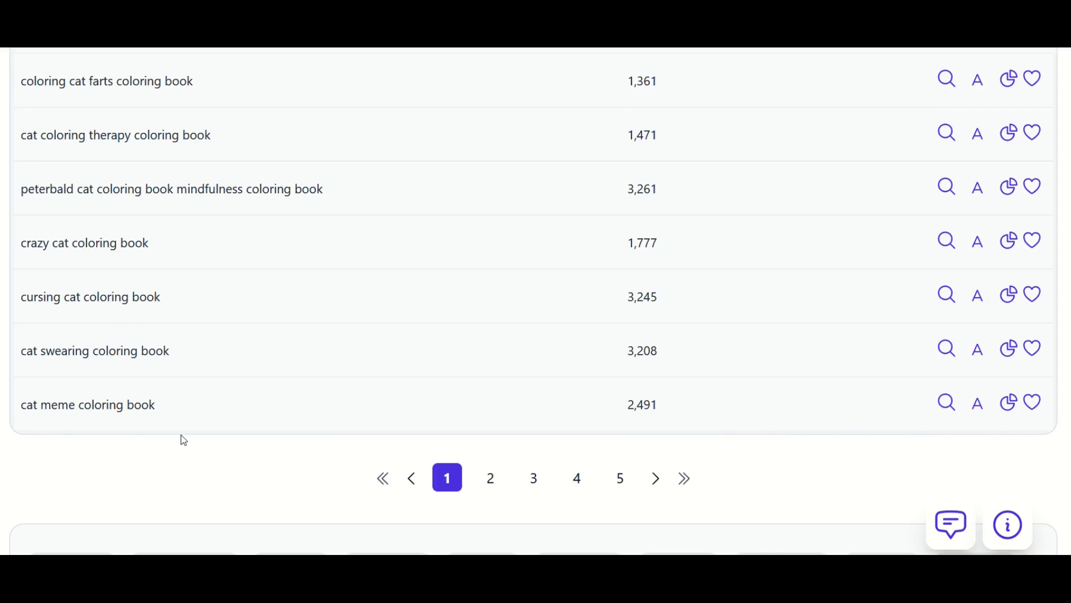
scroll(265, 428, down, 4)
scroll(266, 428, down, 2)
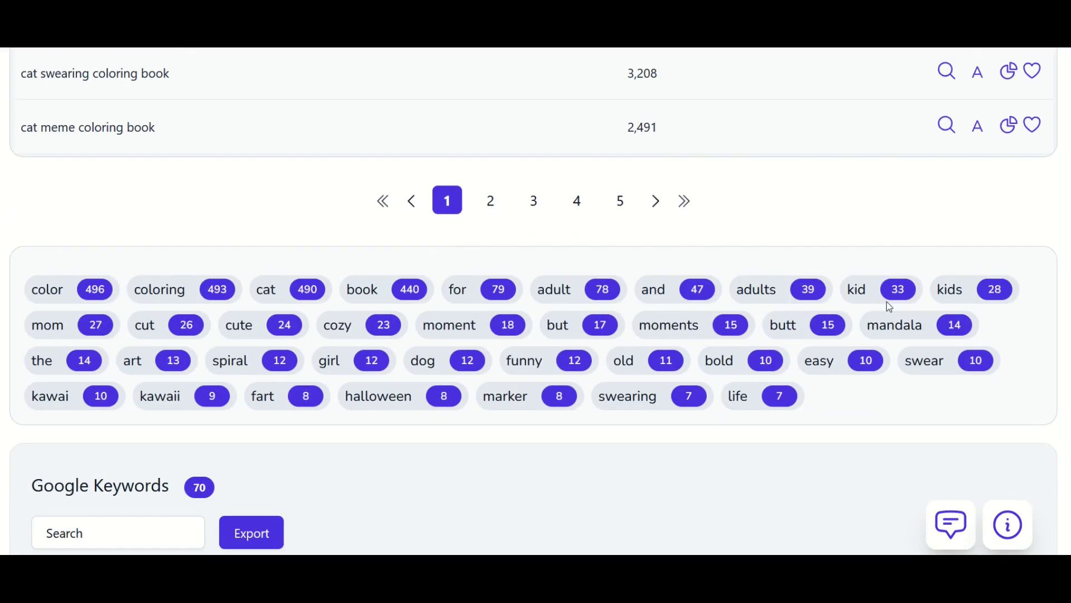
scroll(341, 354, down, 4)
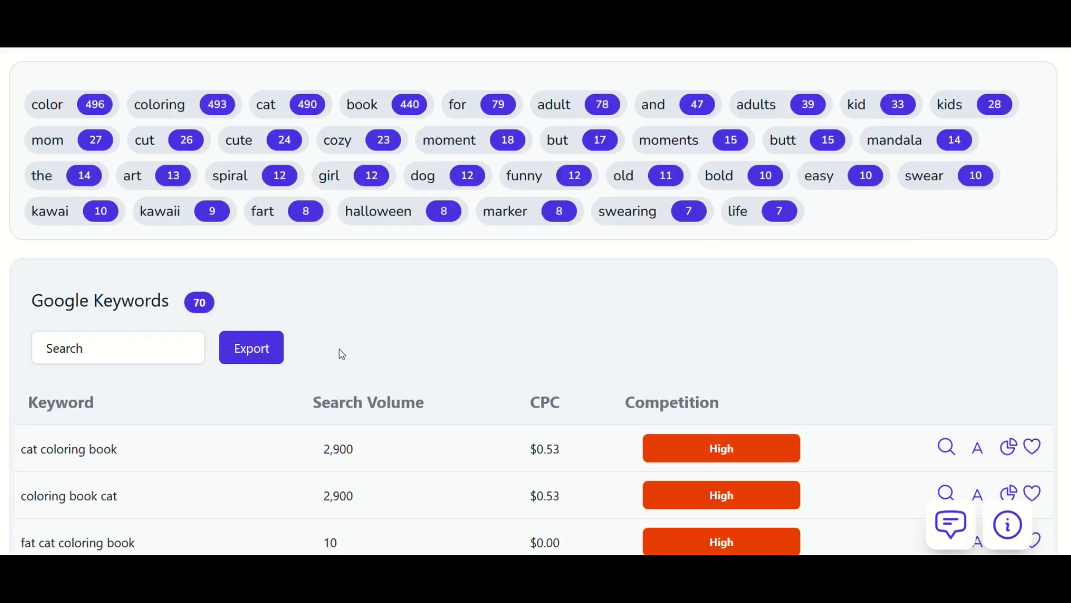
scroll(144, 280, down, 4)
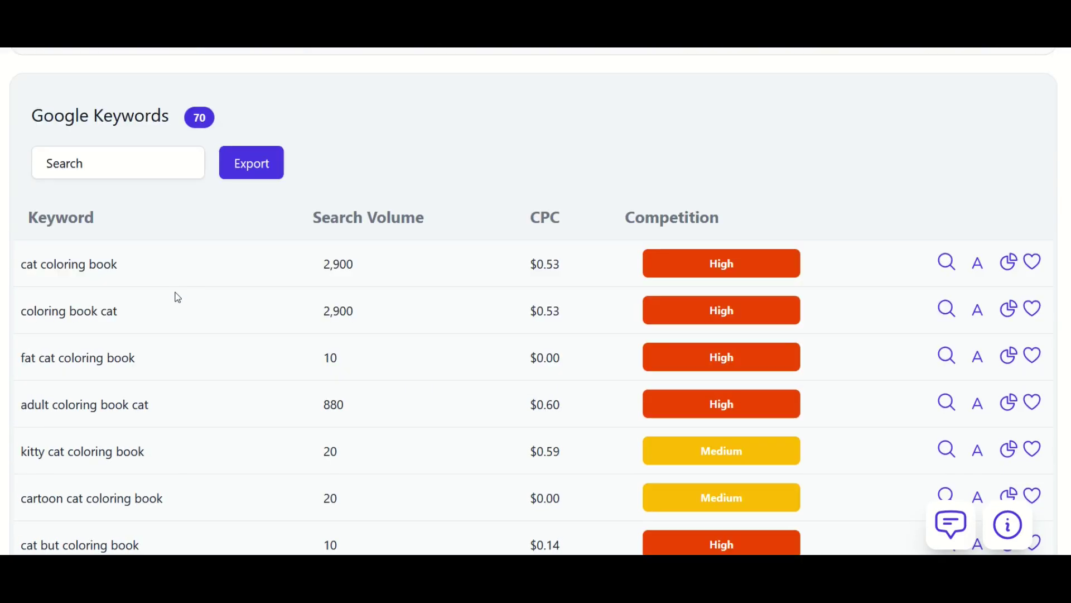
scroll(684, 241, down, 6)
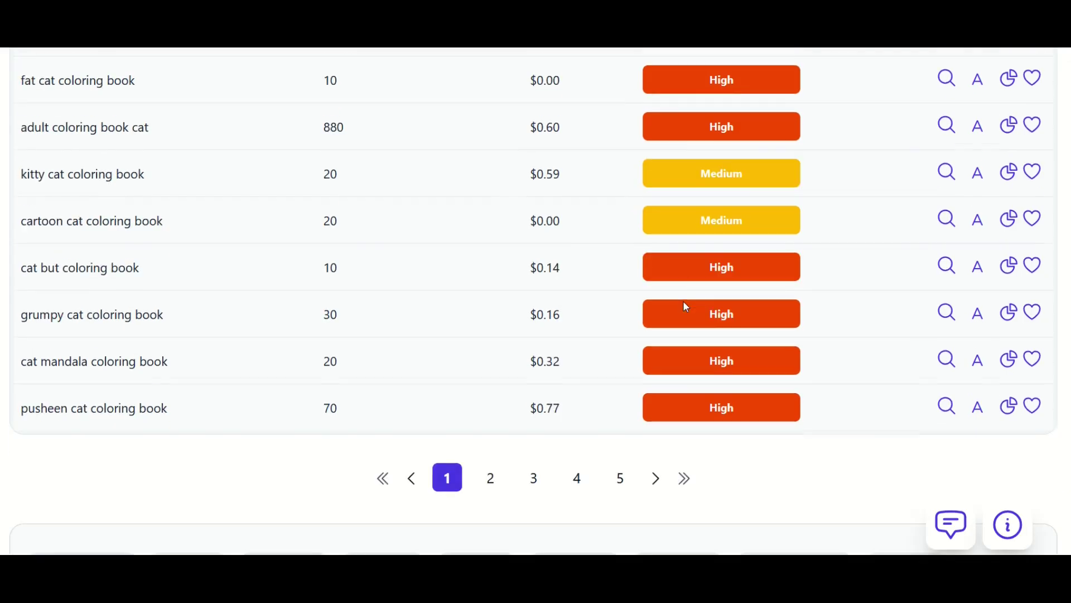
scroll(687, 307, up, 4)
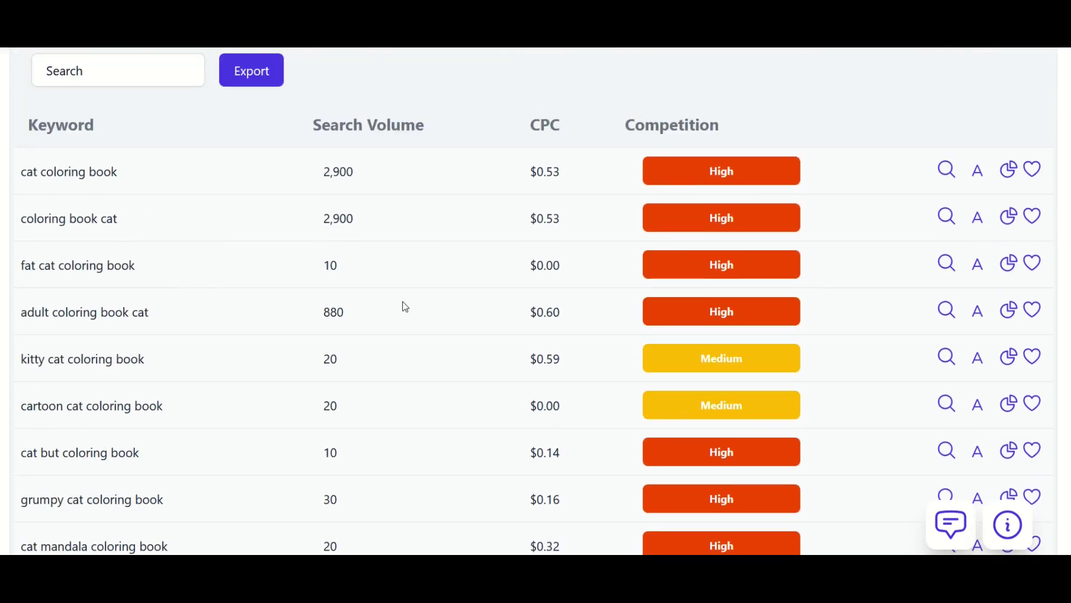
scroll(399, 262, up, 8)
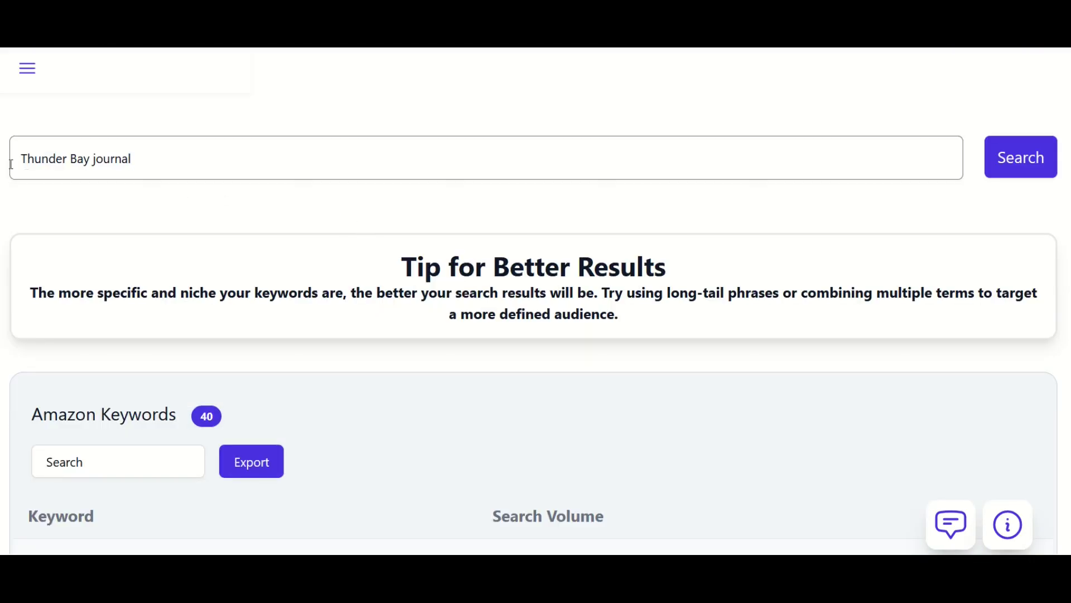
scroll(330, 208, down, 3)
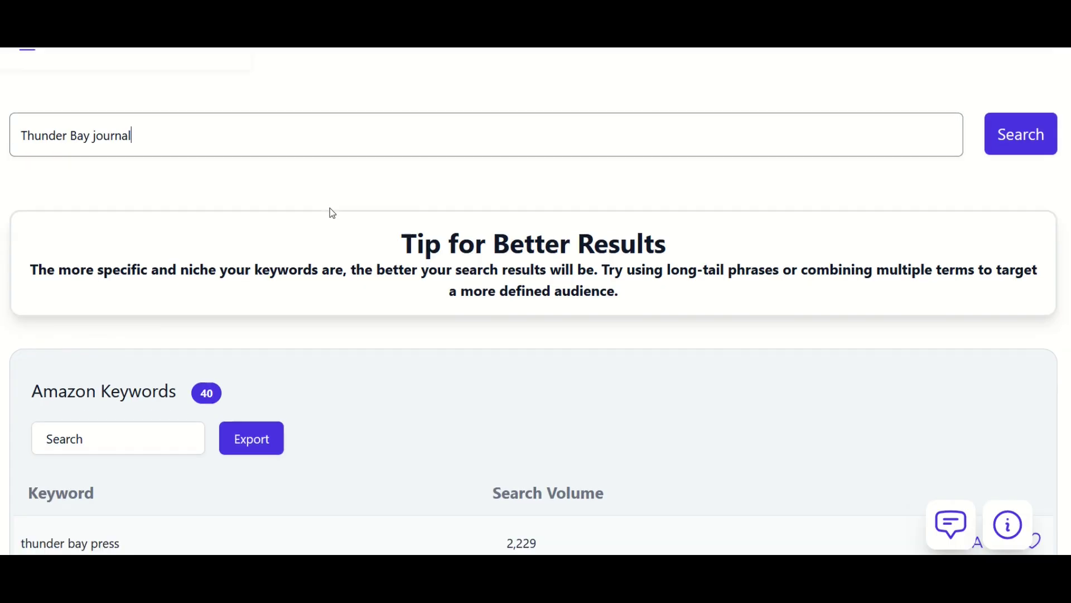
scroll(330, 210, down, 2)
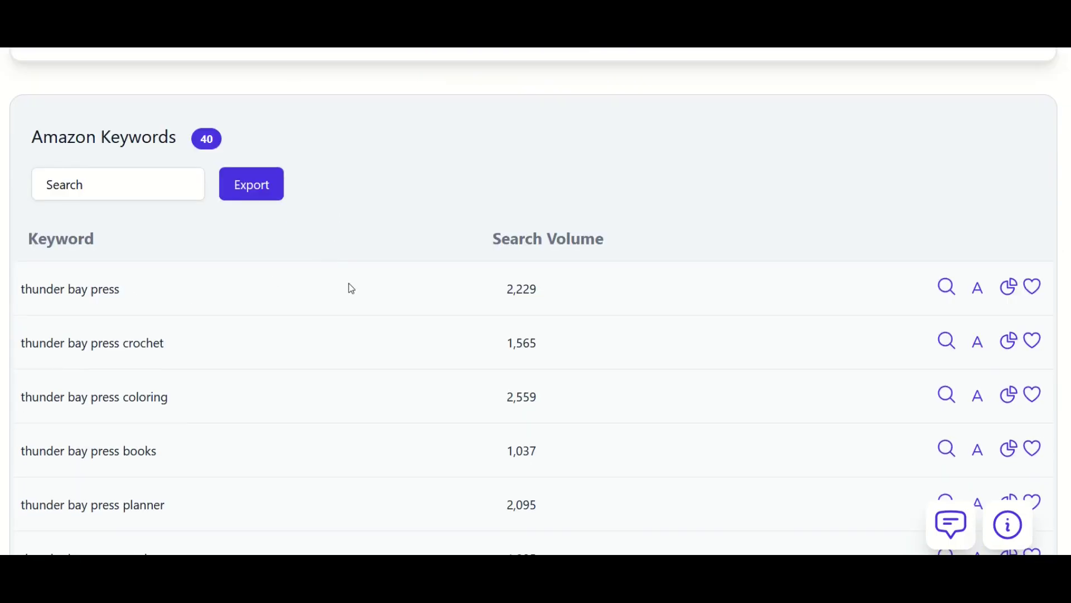
scroll(469, 295, down, 10)
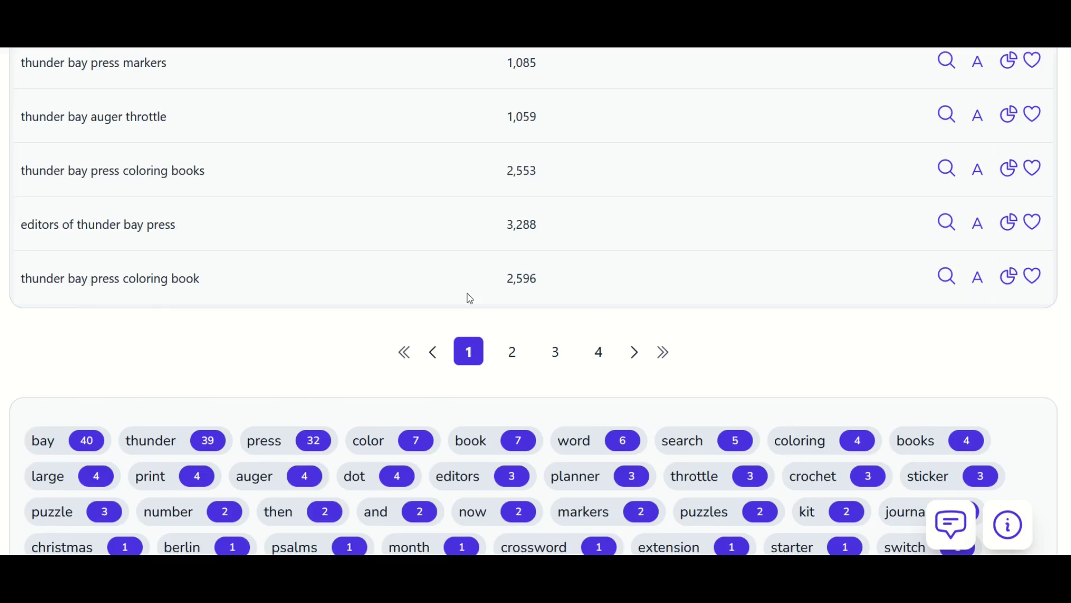
scroll(469, 293, down, 1)
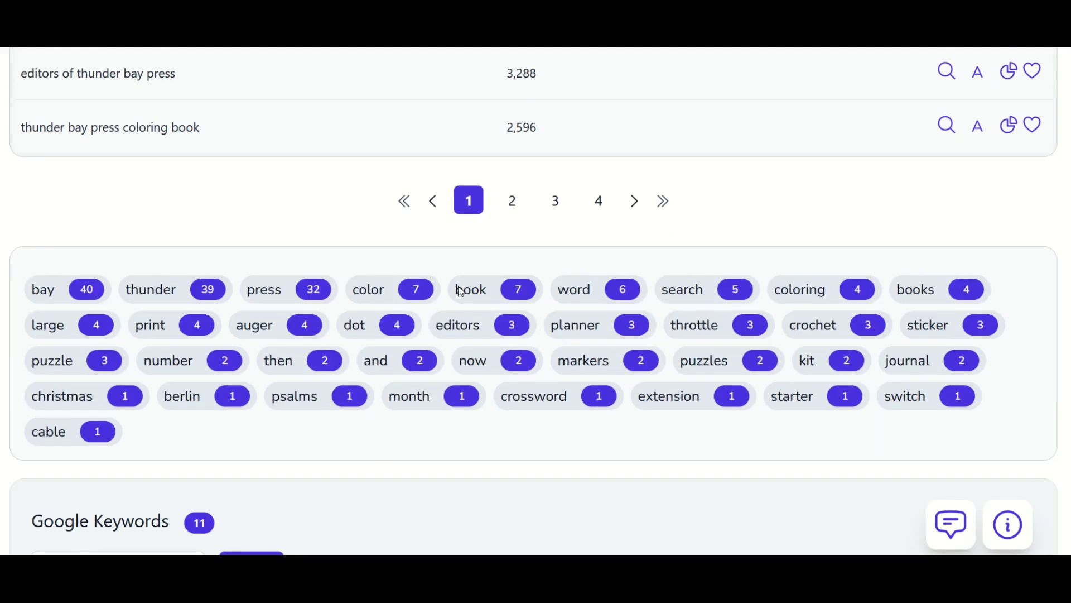
scroll(530, 339, down, 3)
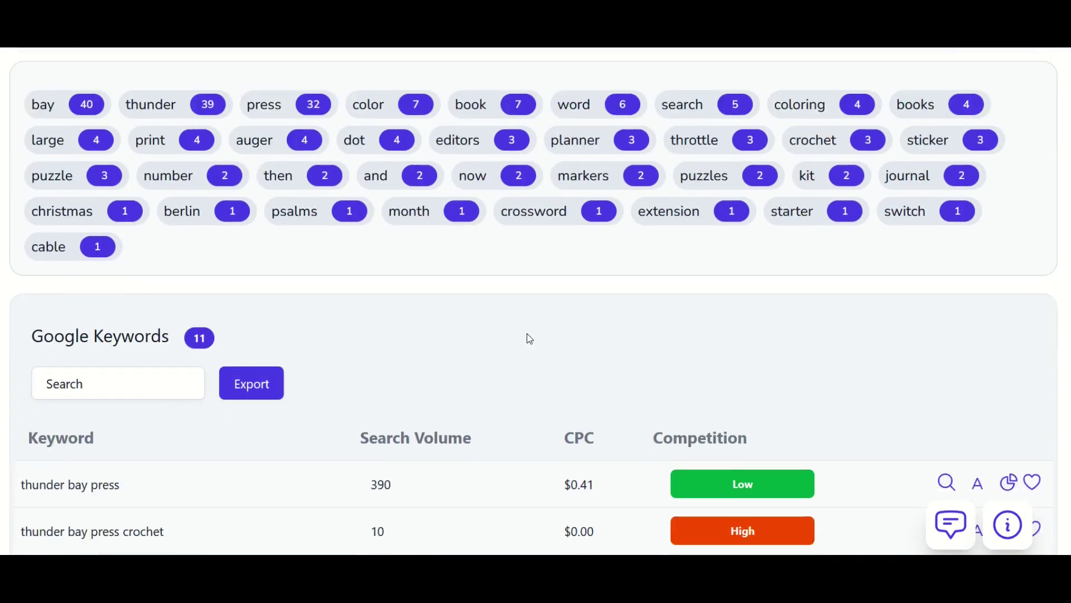
scroll(530, 339, down, 2)
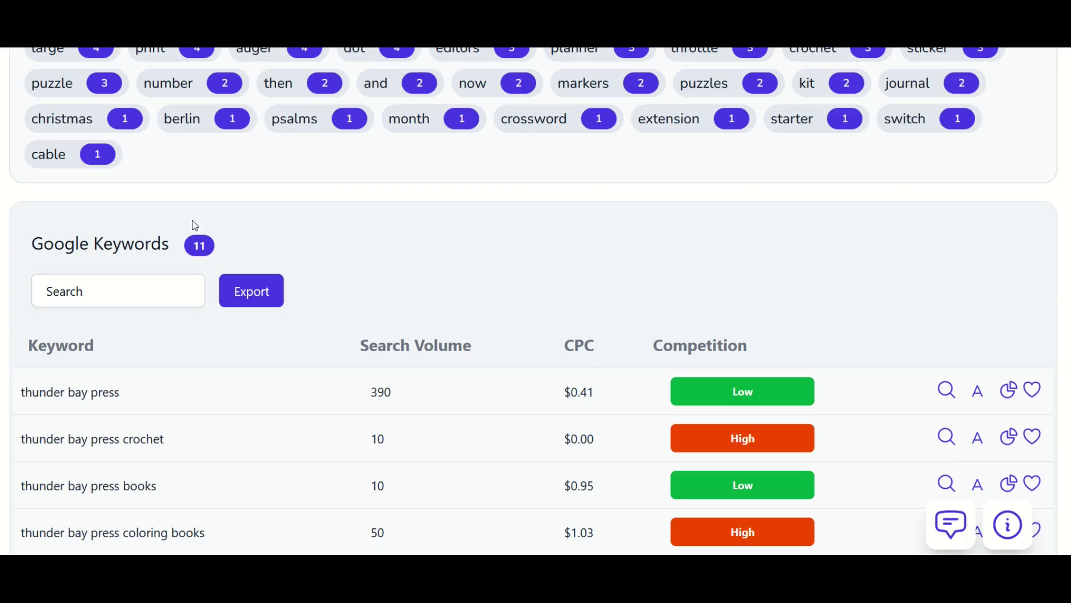
scroll(531, 287, down, 3)
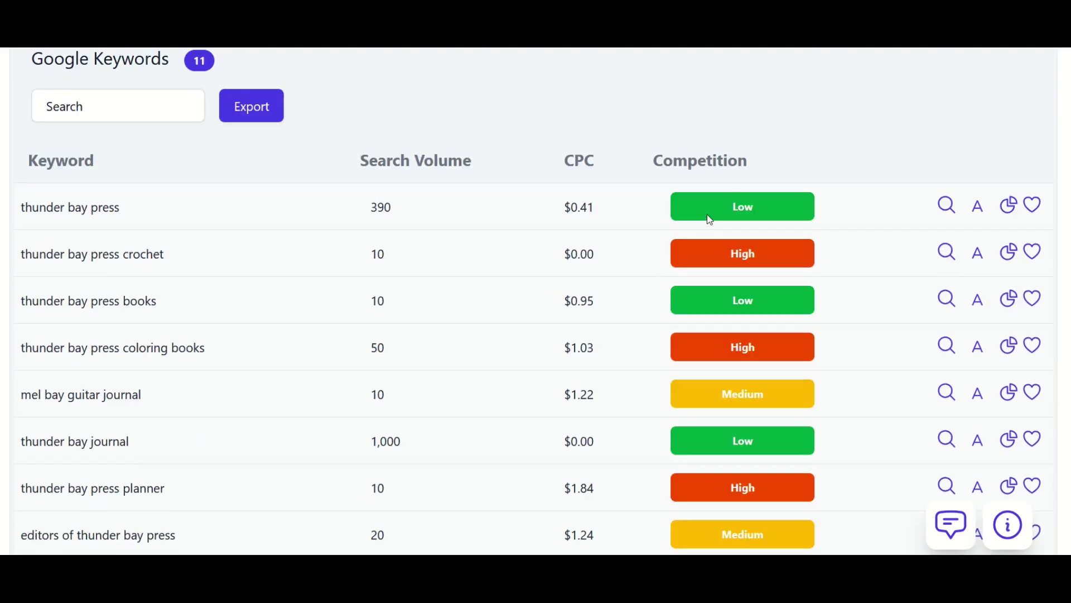
scroll(723, 302, down, 2)
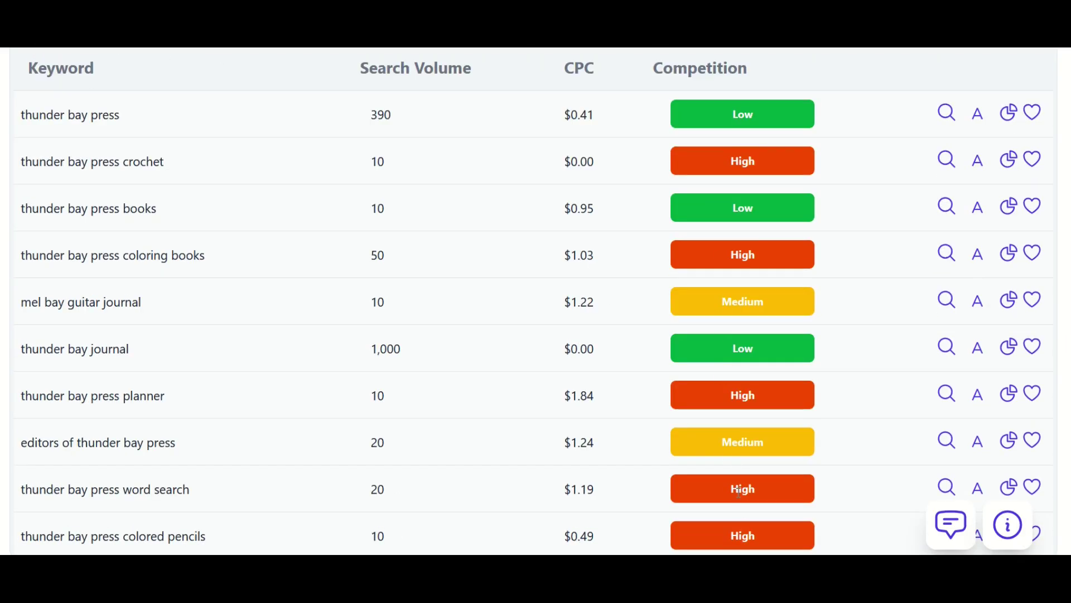
scroll(724, 433, up, 2)
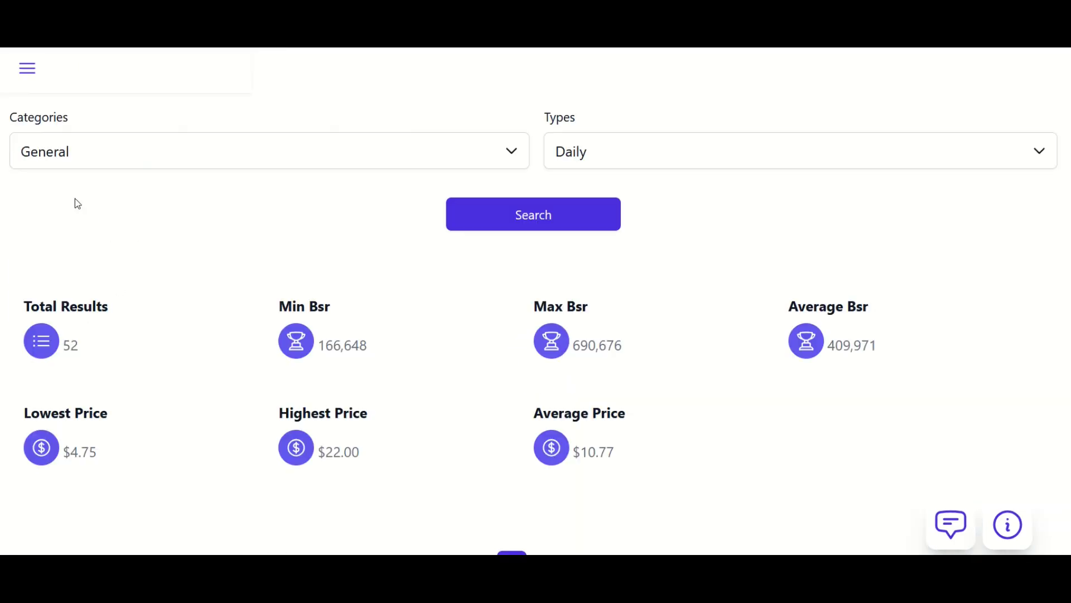
Step: Filter Movers and Shakers to the Sketch Book category and Monthly period, and search
click(62, 166)
scroll(92, 282, up, 1)
scroll(92, 282, down, 3)
click(95, 282)
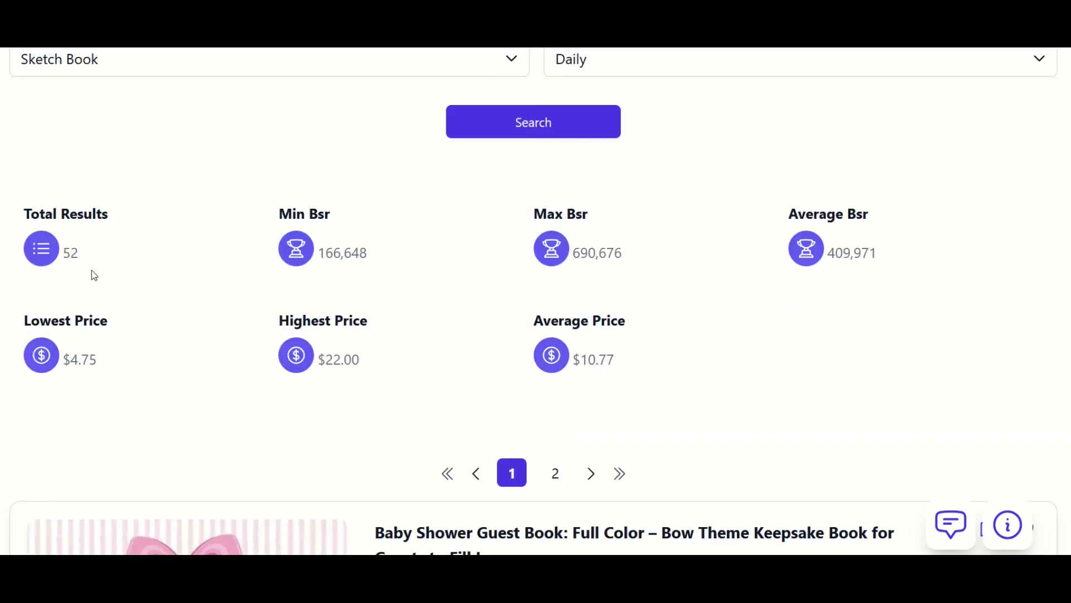
scroll(146, 218, up, 2)
click(594, 151)
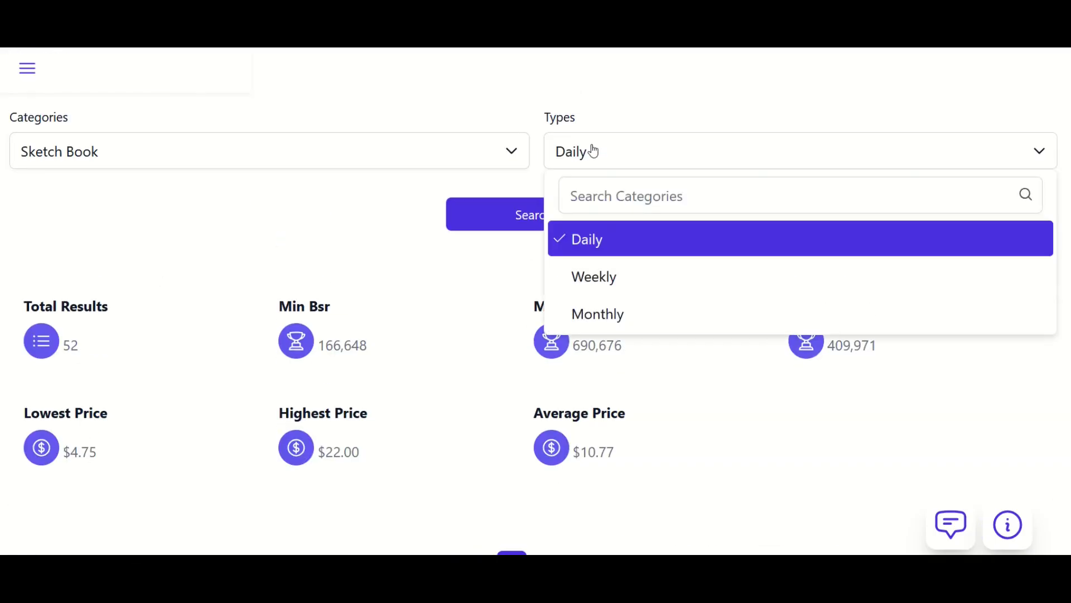
click(607, 316)
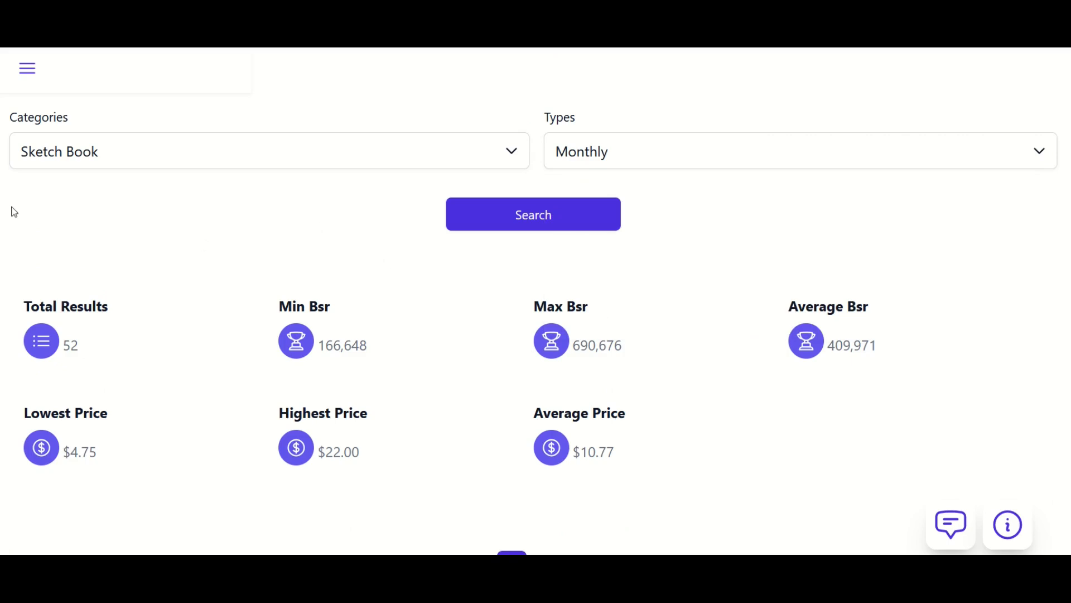
click(550, 213)
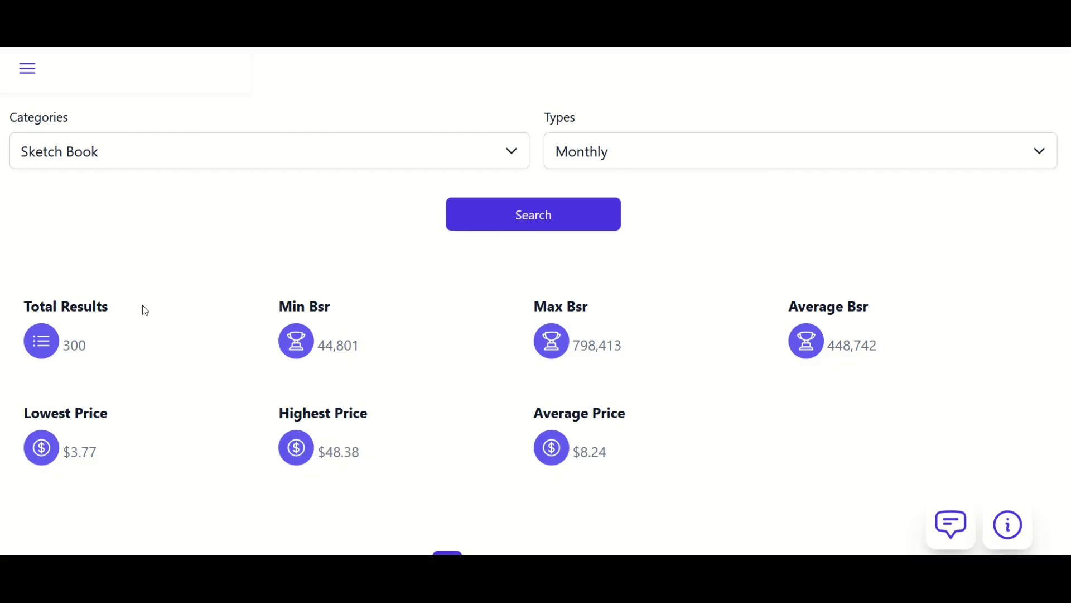
Step: Review the results, highlighting the first book's est. sales and the 169 est. sales figure
scroll(208, 304, down, 5)
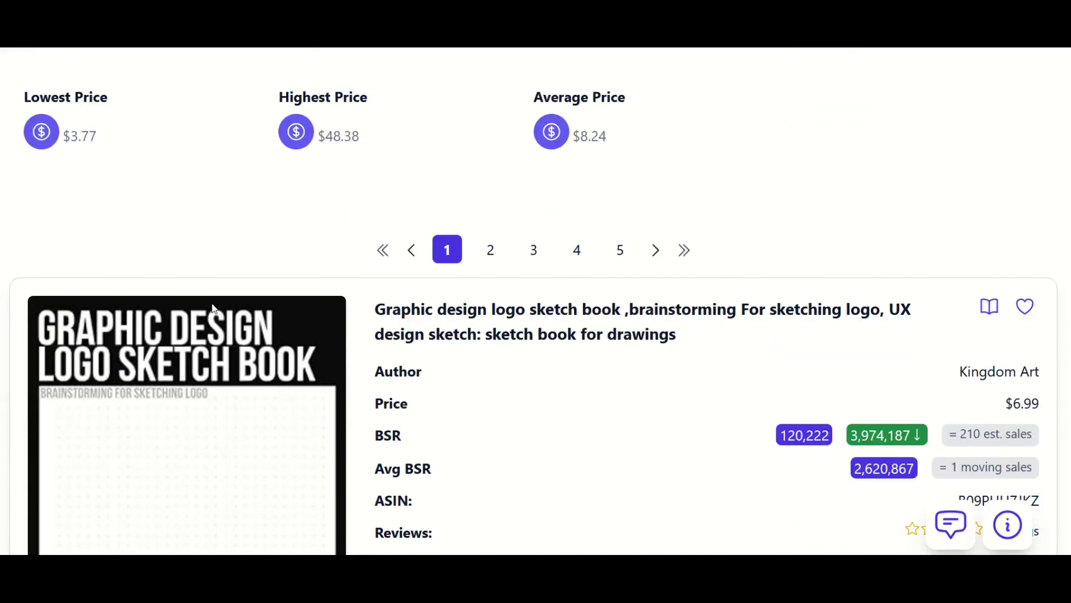
scroll(215, 307, down, 2)
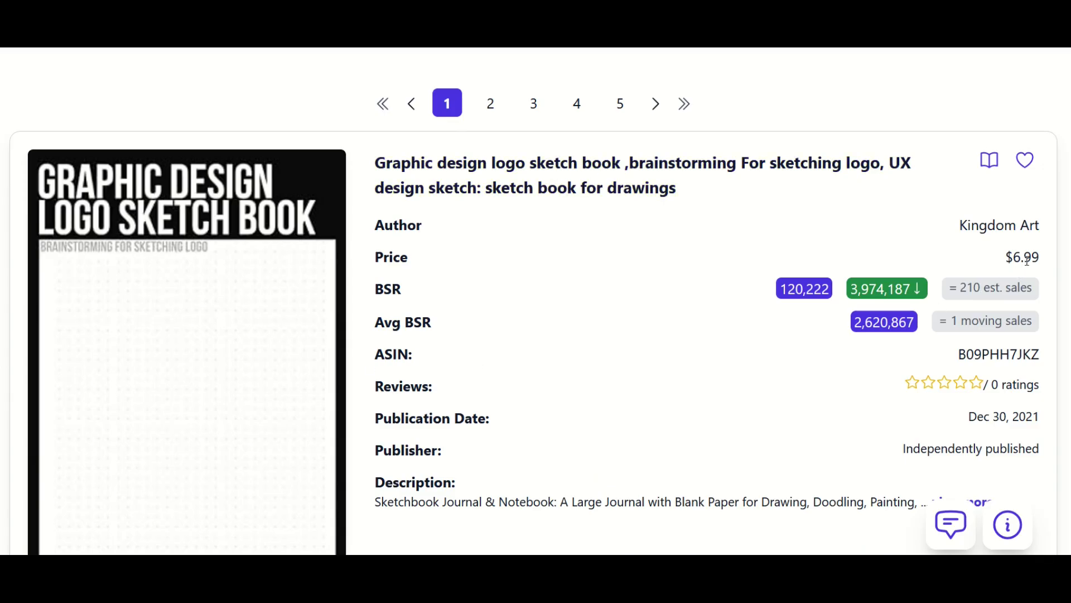
drag(970, 289, 1017, 289)
scroll(608, 306, down, 10)
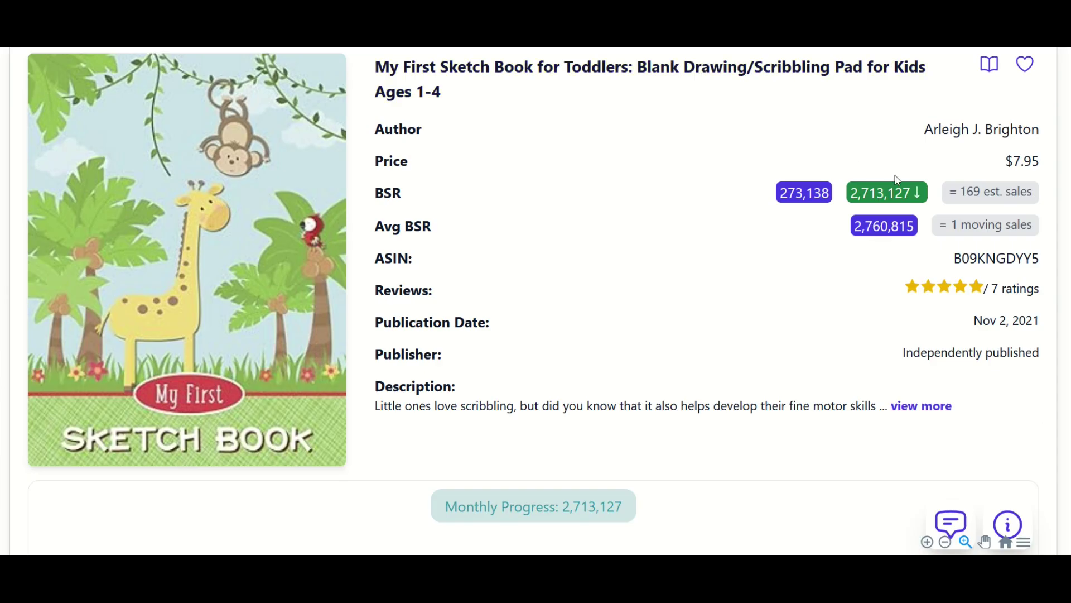
drag(960, 191, 1034, 192)
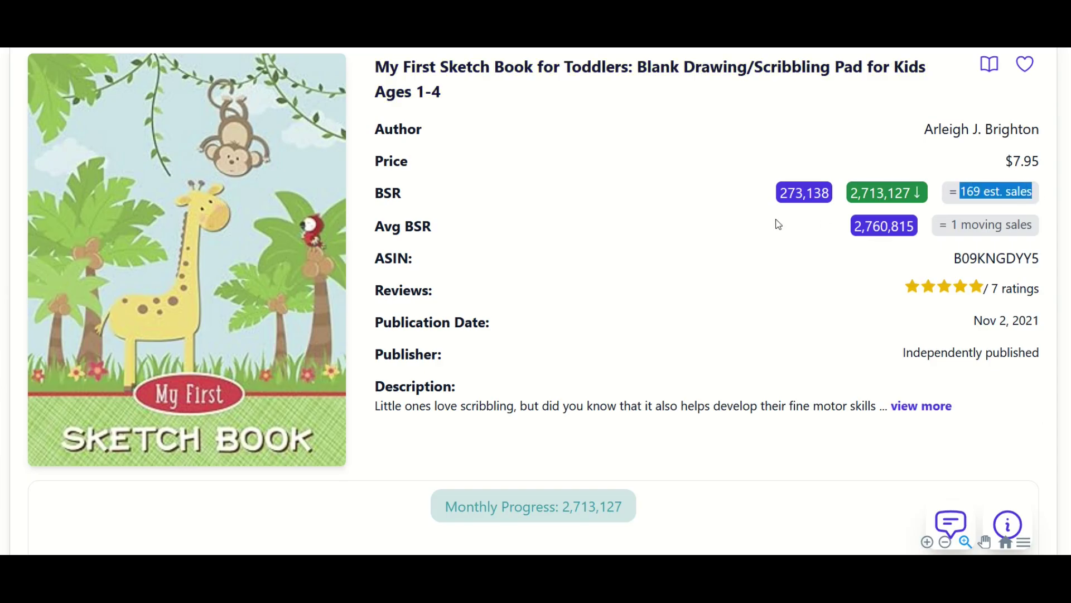
Step: Expand the toddler sketch book's description and highlight its selling points and 169 sales figure
click(921, 406)
scroll(780, 354, down, 2)
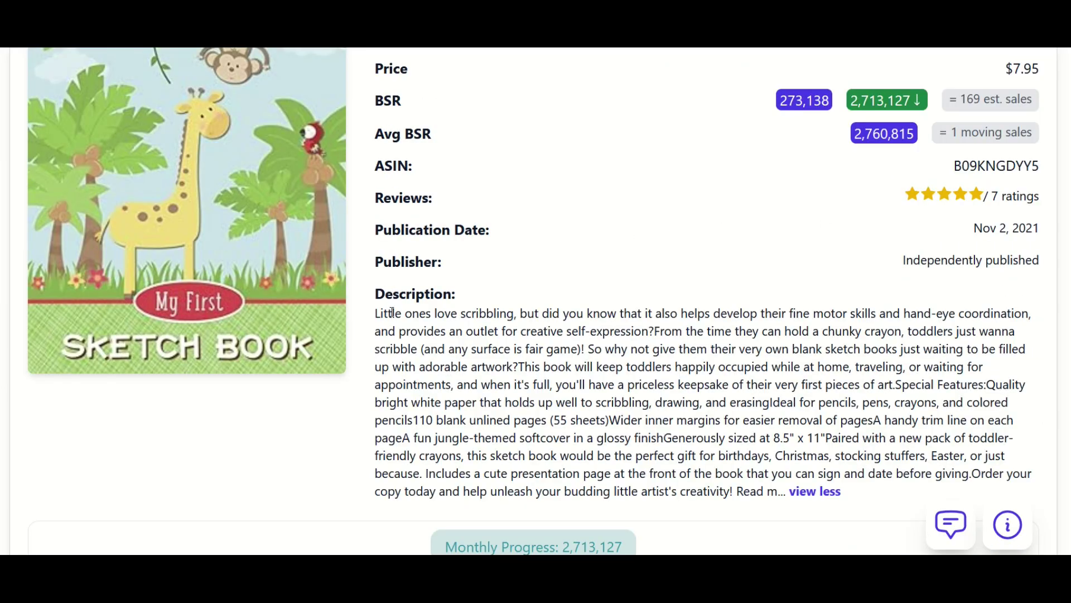
drag(393, 313, 835, 437)
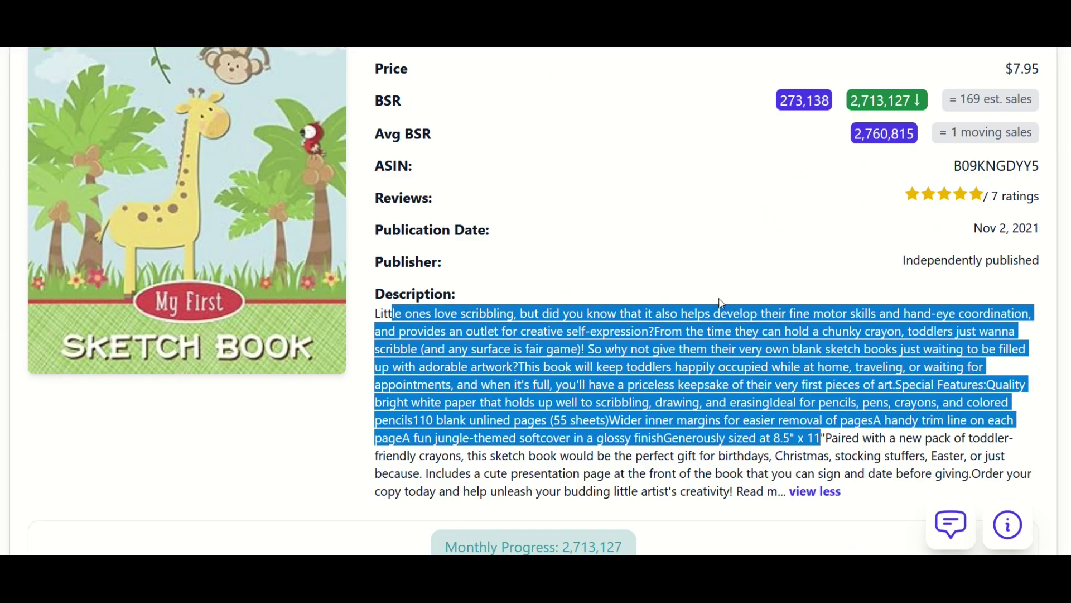
click(658, 253)
scroll(658, 254, up, 4)
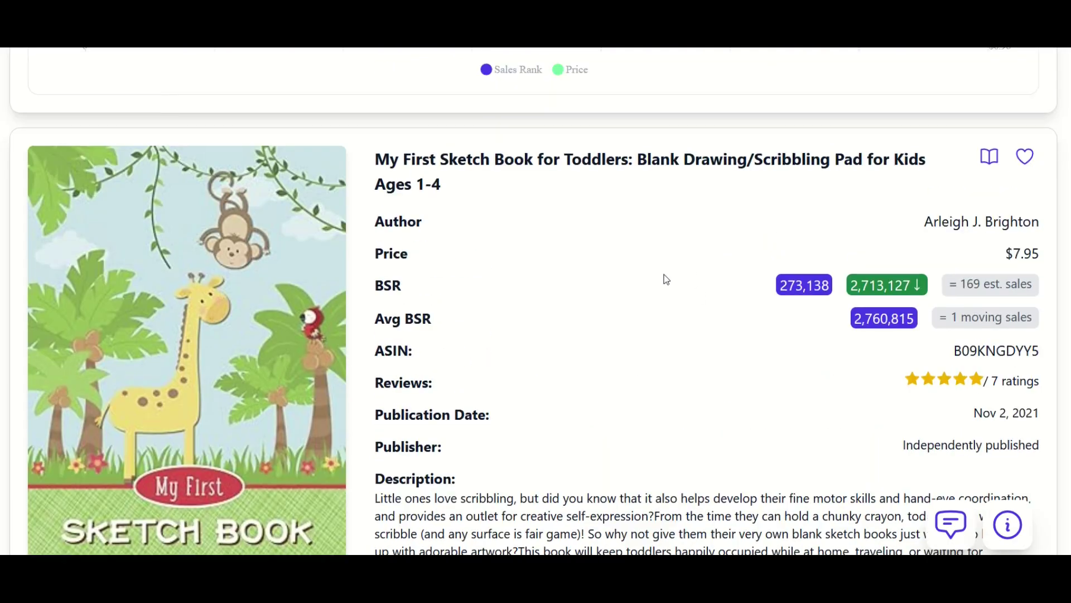
scroll(666, 272, down, 2)
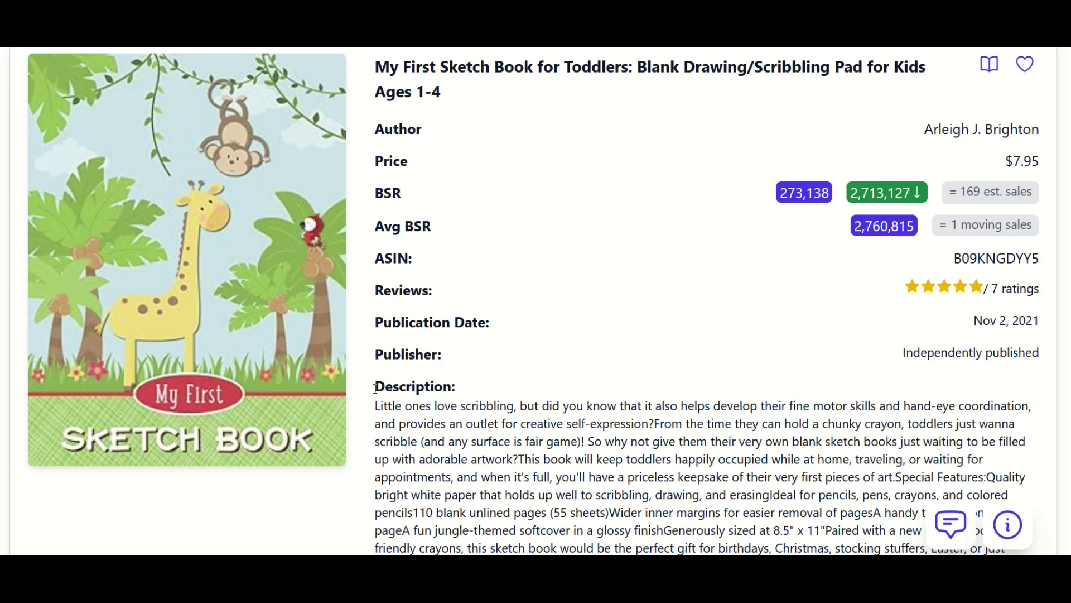
drag(574, 441, 691, 477)
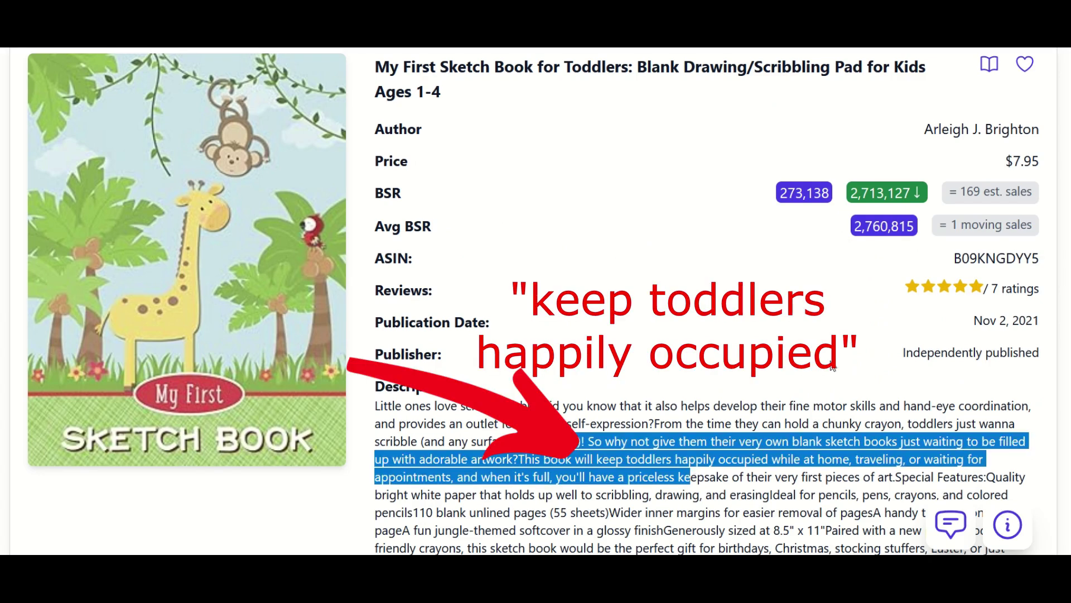
drag(961, 192, 1038, 197)
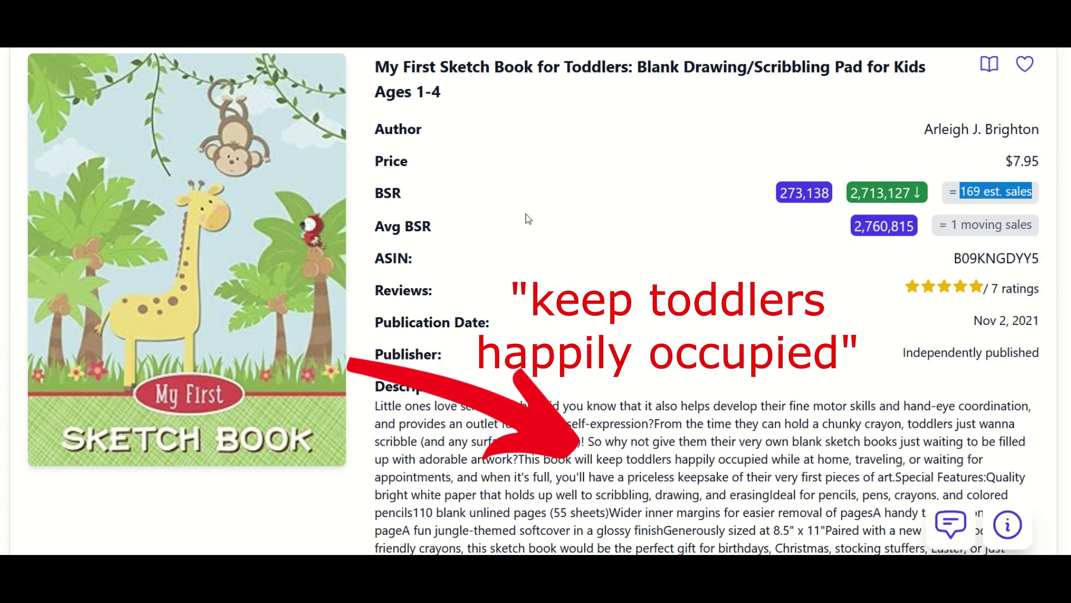
click(669, 228)
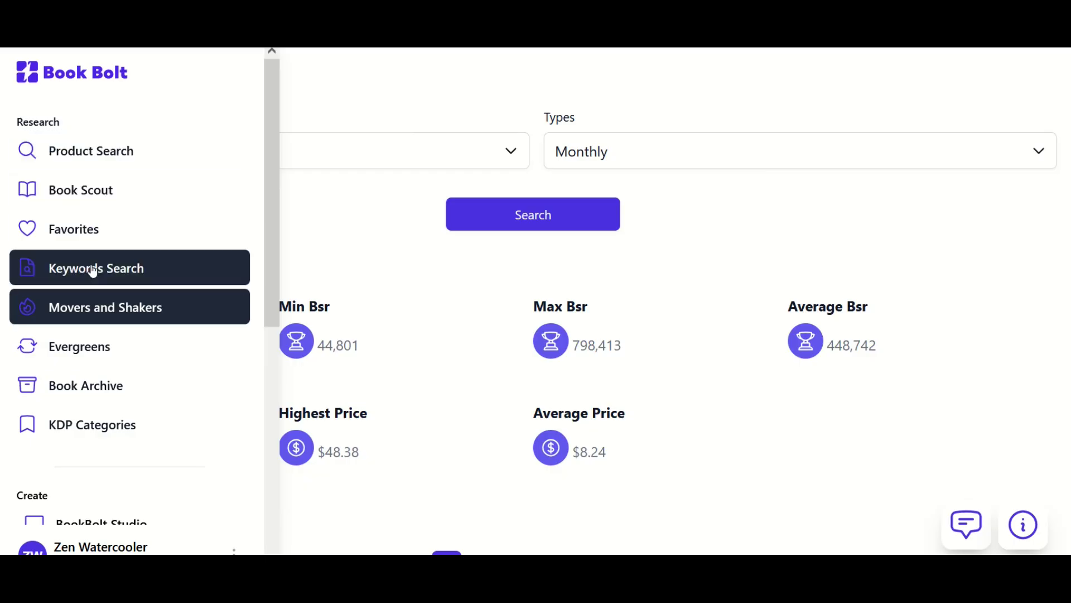
Step: Open the Evergreens research page with the period set to Three months
click(95, 349)
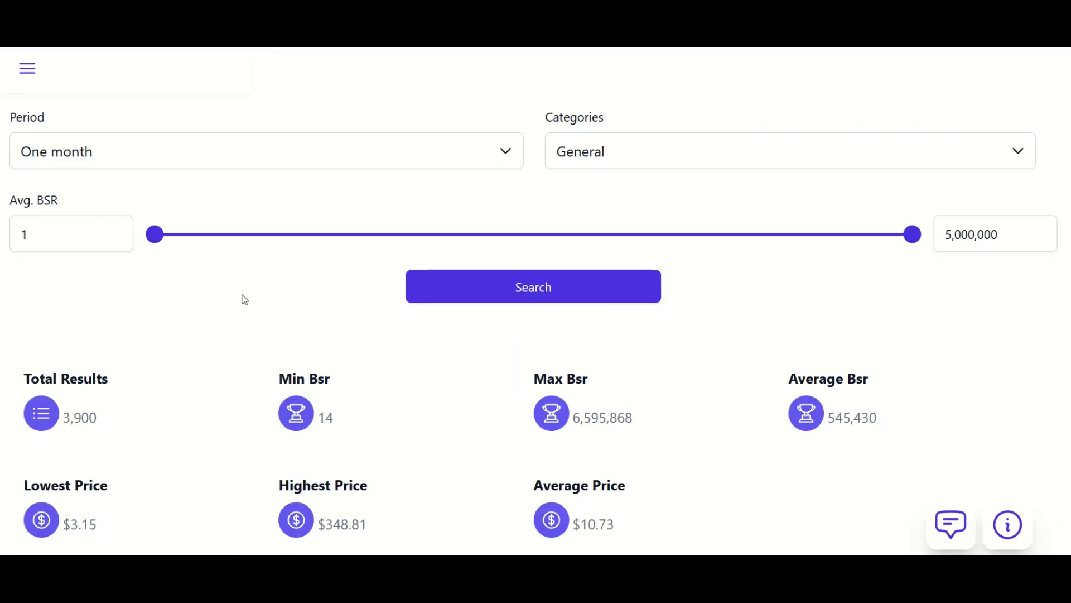
click(139, 166)
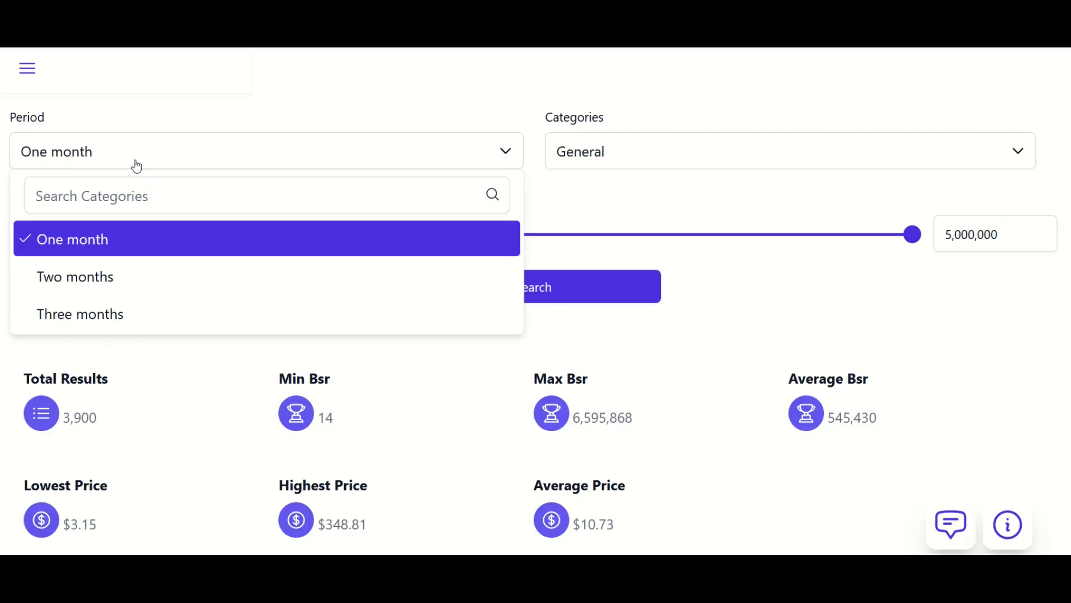
click(109, 312)
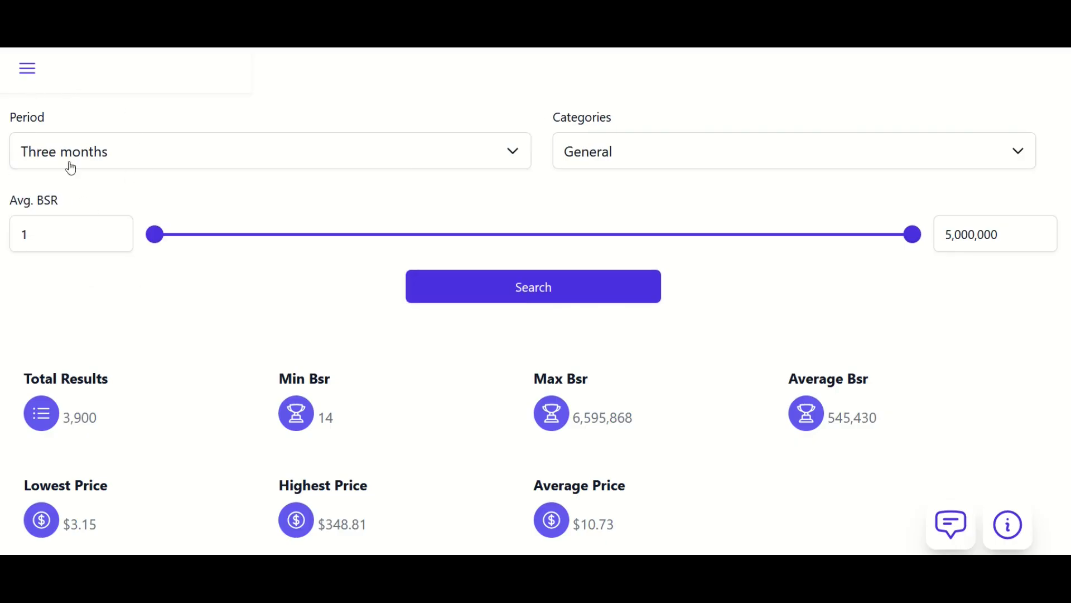
Step: Choose the Puzzle Book category and limit average BSR to 1–995,018
click(607, 162)
scroll(631, 229, up, 1)
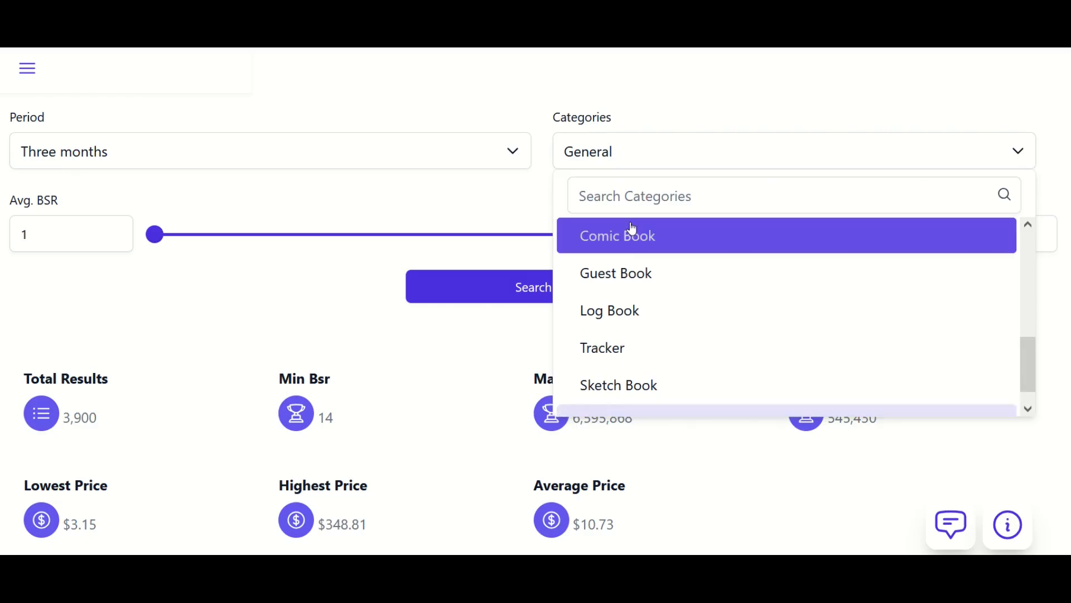
scroll(625, 399, up, 3)
click(624, 399)
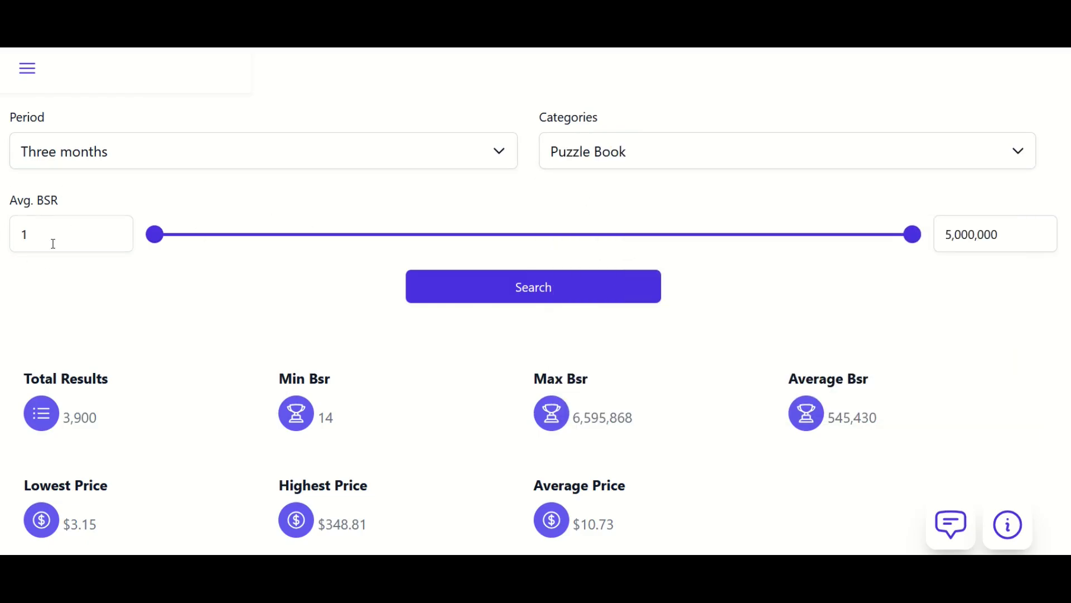
mouse_move(153, 235)
mouse_down()
mouse_move(262, 234)
mouse_move(148, 239)
mouse_up()
drag(914, 235, 306, 234)
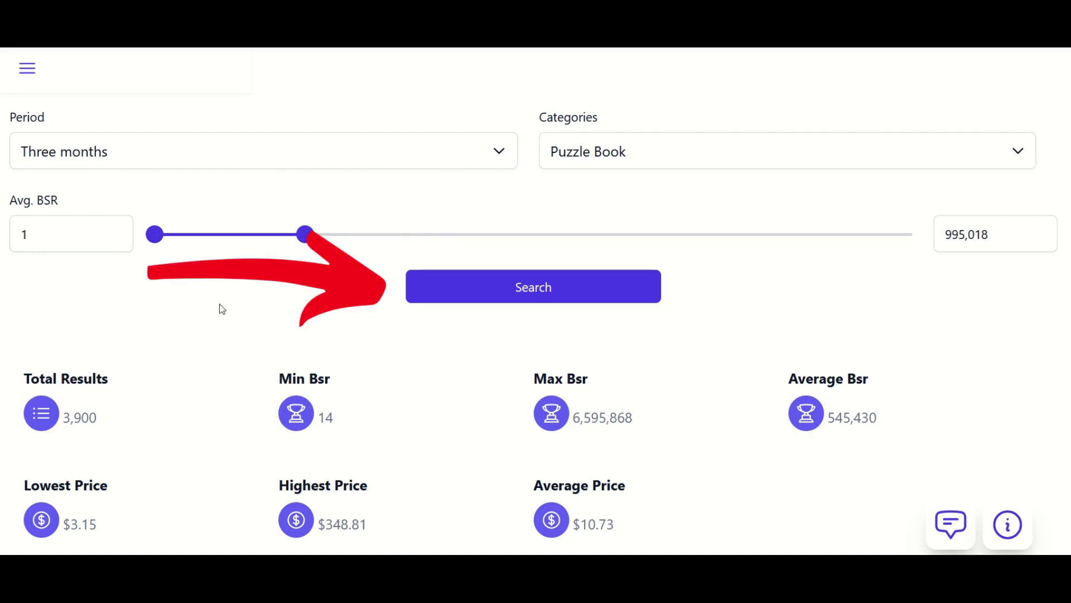
Step: Search with the new BSR range and review the Puzzle Book listings, highlighting the 526 est. sales
click(531, 290)
scroll(370, 277, down, 2)
scroll(374, 280, down, 3)
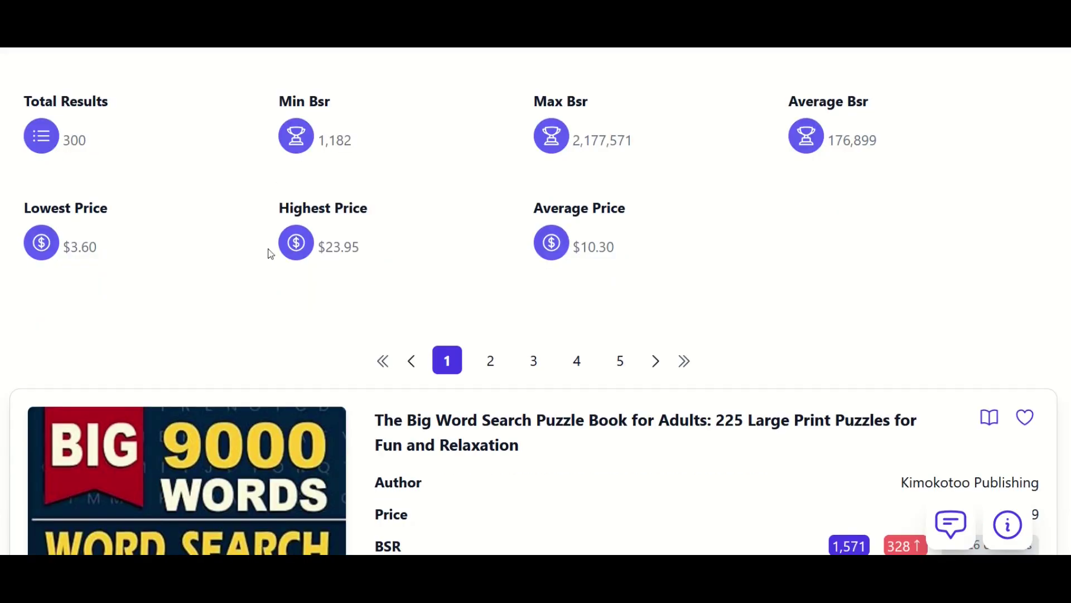
scroll(255, 195, down, 5)
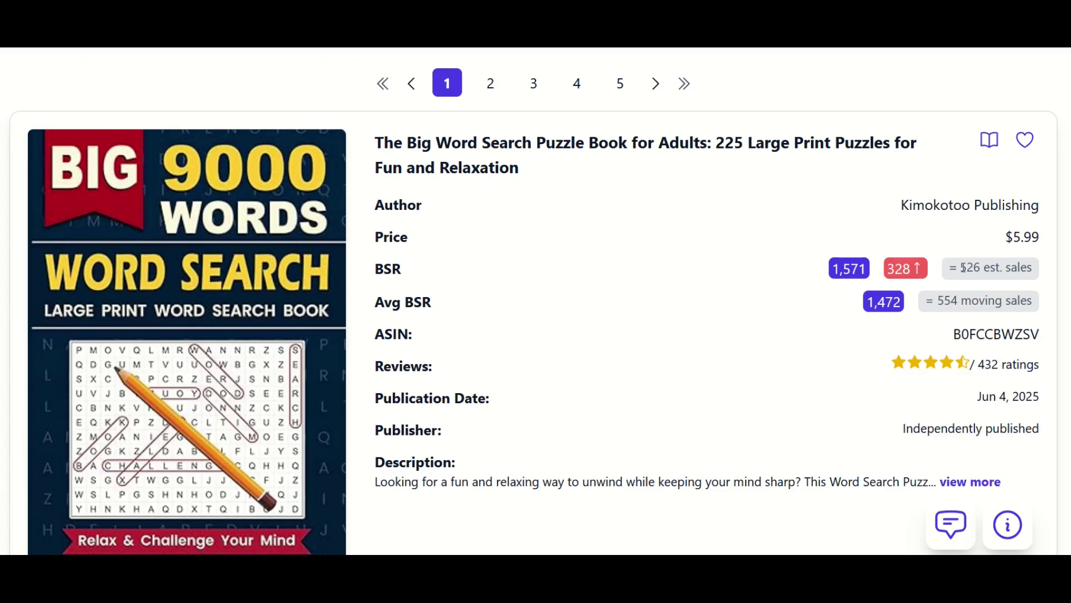
drag(964, 268, 1001, 276)
scroll(513, 337, up, 2)
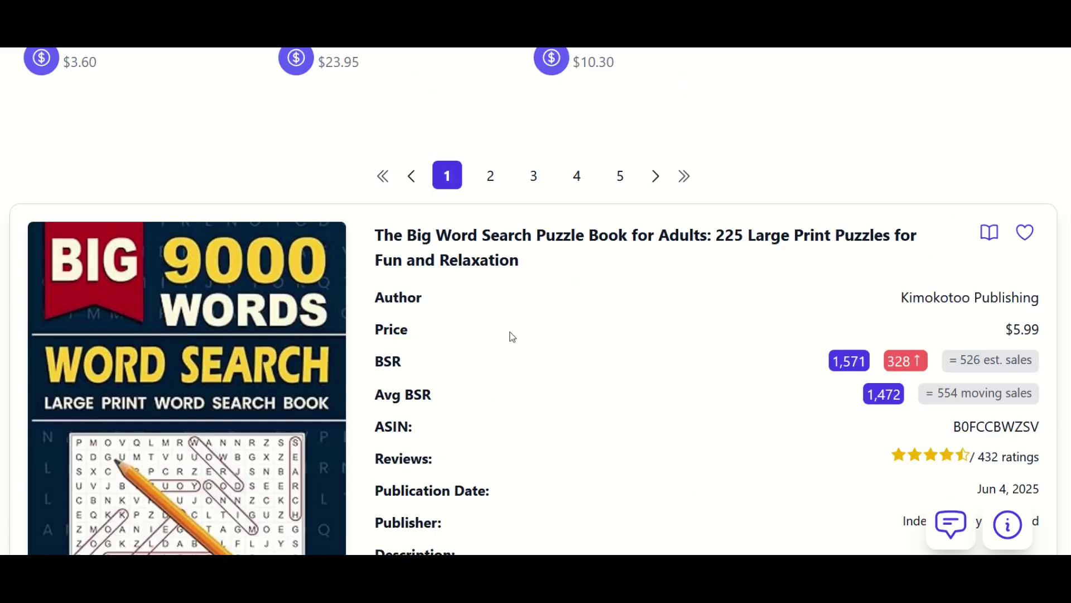
scroll(511, 342, down, 2)
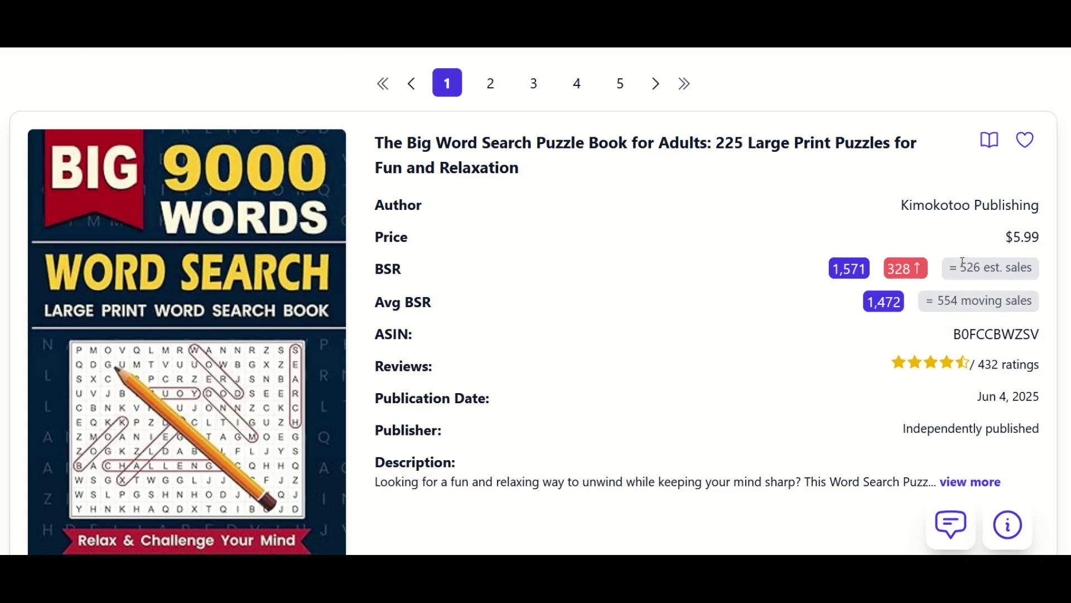
drag(964, 261, 1021, 278)
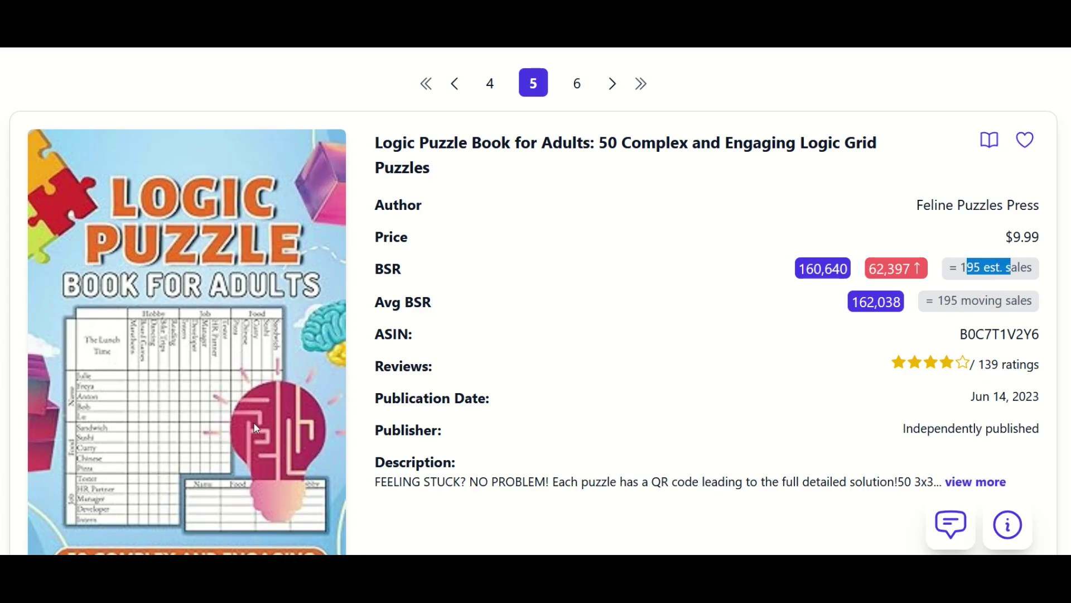
scroll(159, 246, down, 8)
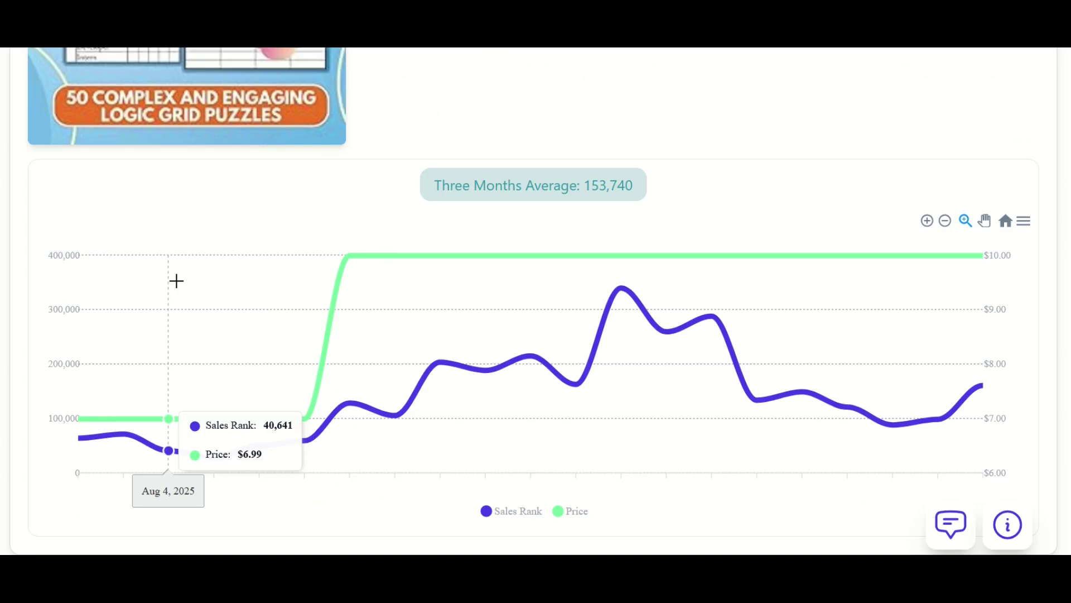
scroll(173, 280, down, 8)
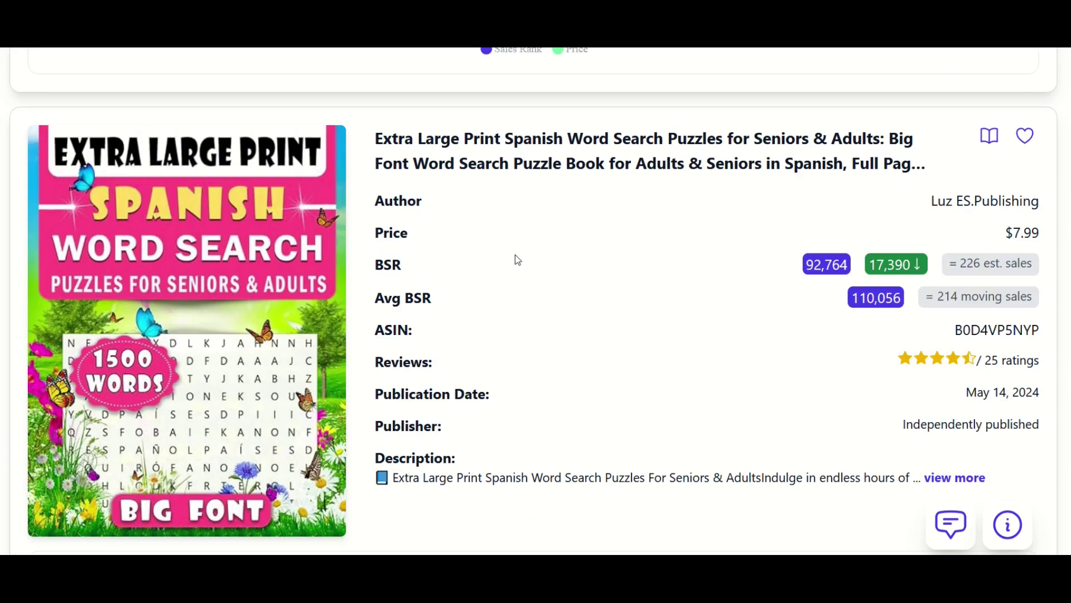
scroll(192, 399, down, 10)
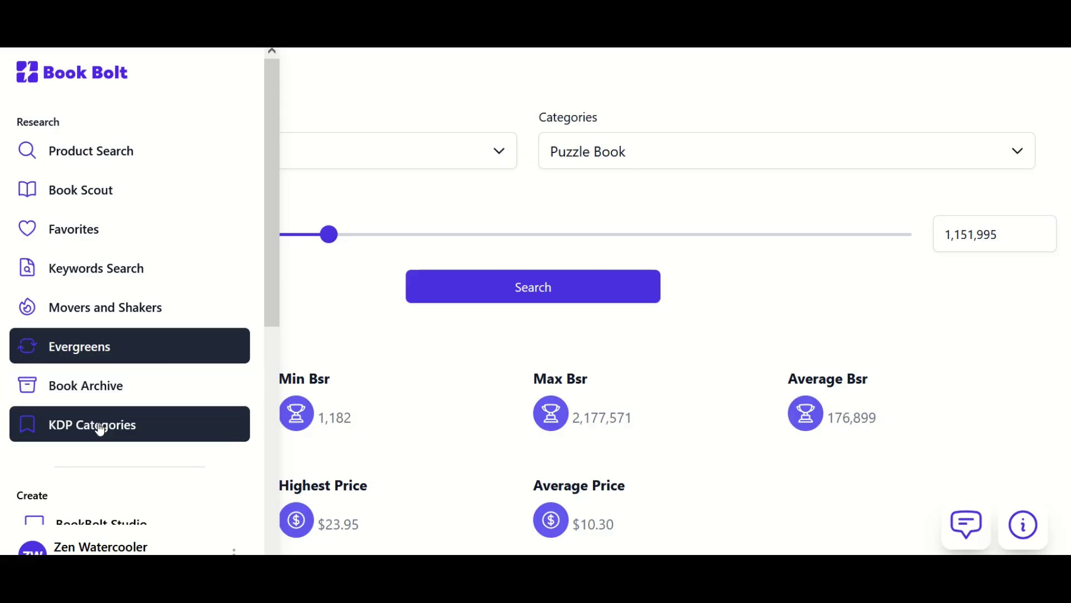
Step: Open KDP Categories and search for categories matching 'journal'
click(97, 422)
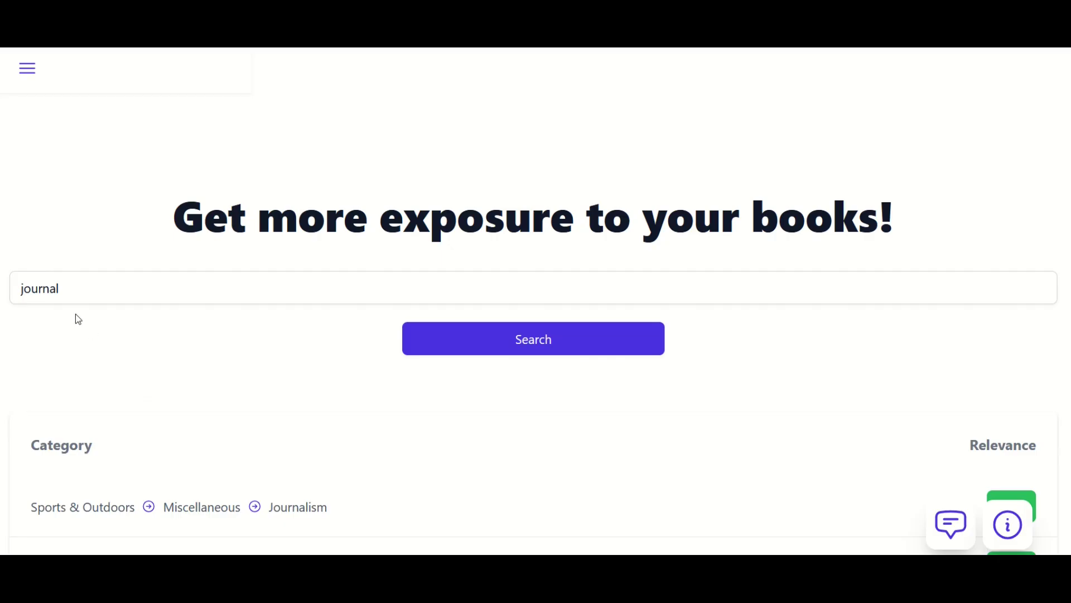
click(74, 287)
key(ctrl+a)
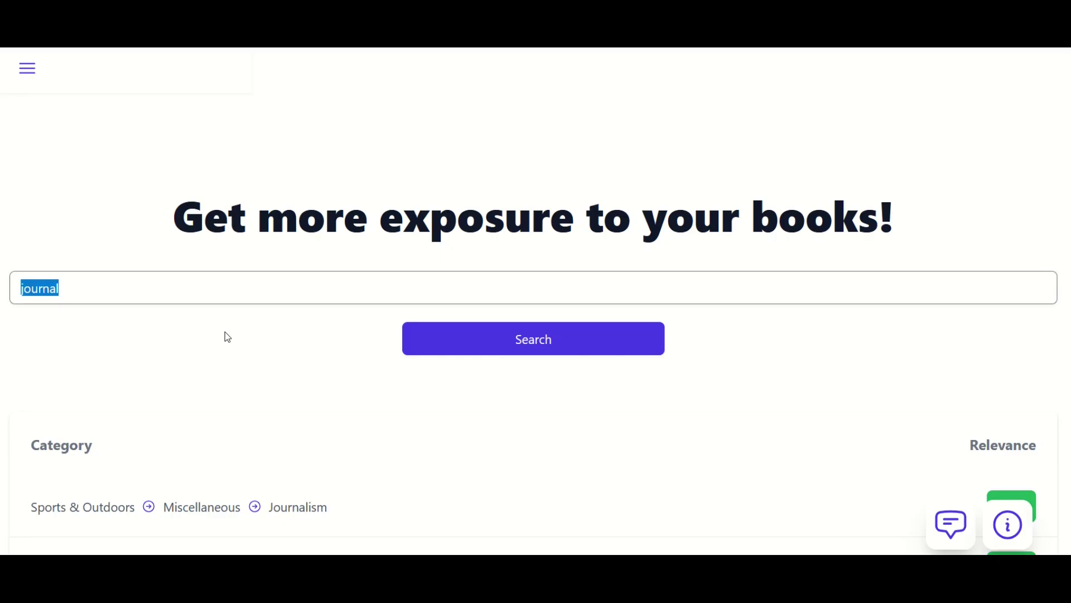
click(449, 350)
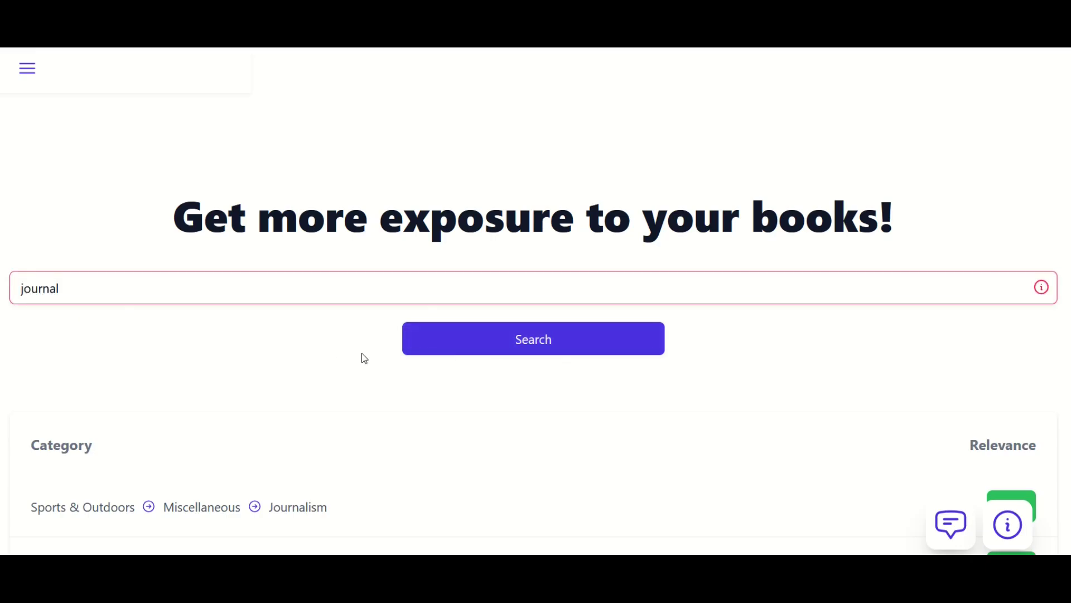
Step: Scroll through the category results, including the High-relevance Coloring Books for Grown-Ups entries
scroll(332, 313, down, 3)
scroll(332, 319, down, 2)
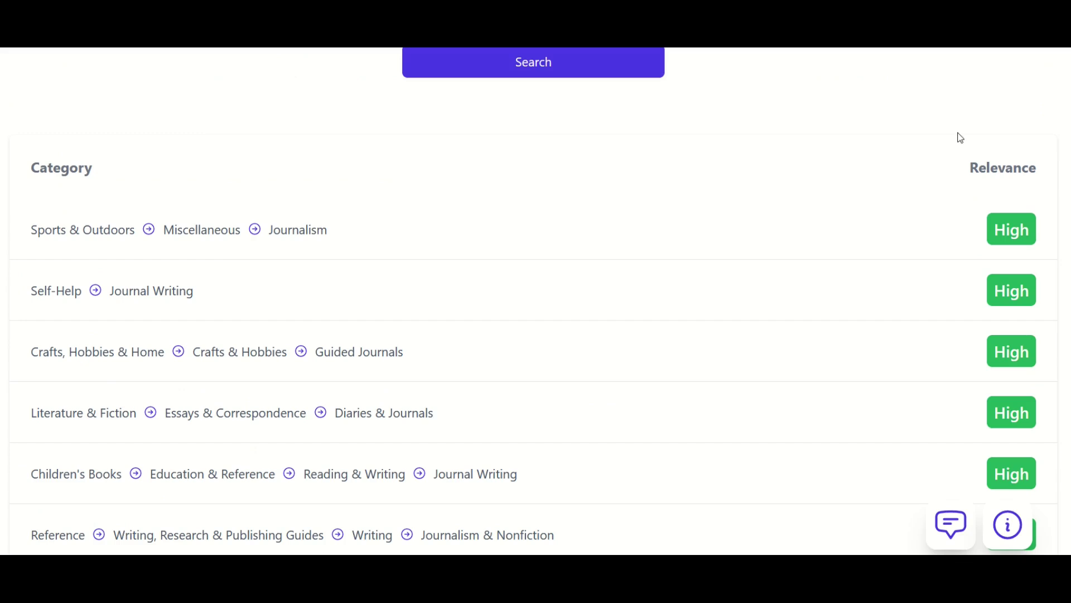
scroll(143, 316, down, 3)
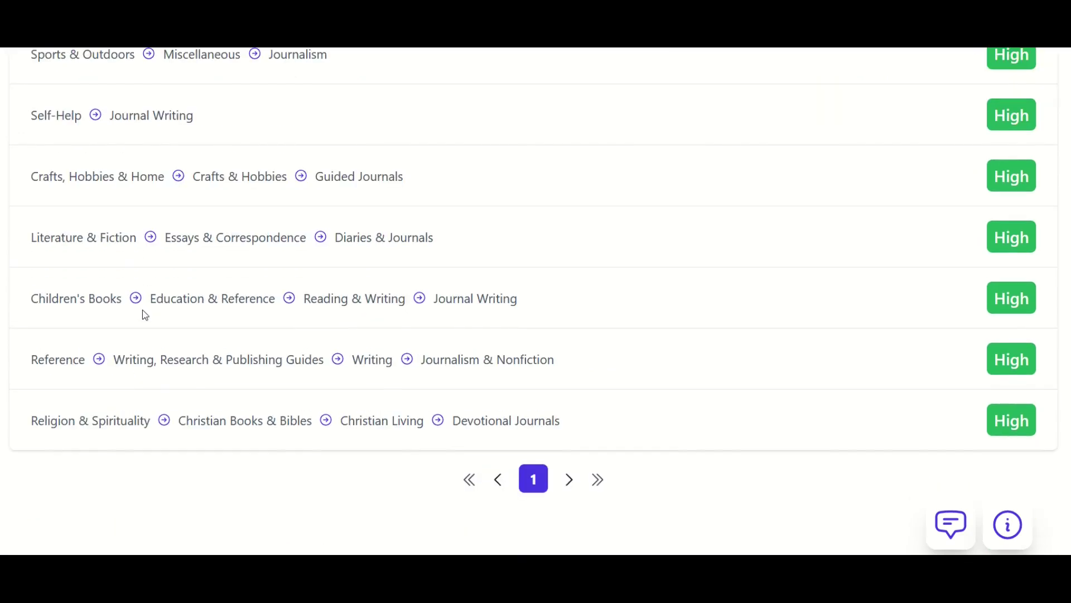
scroll(164, 426, up, 2)
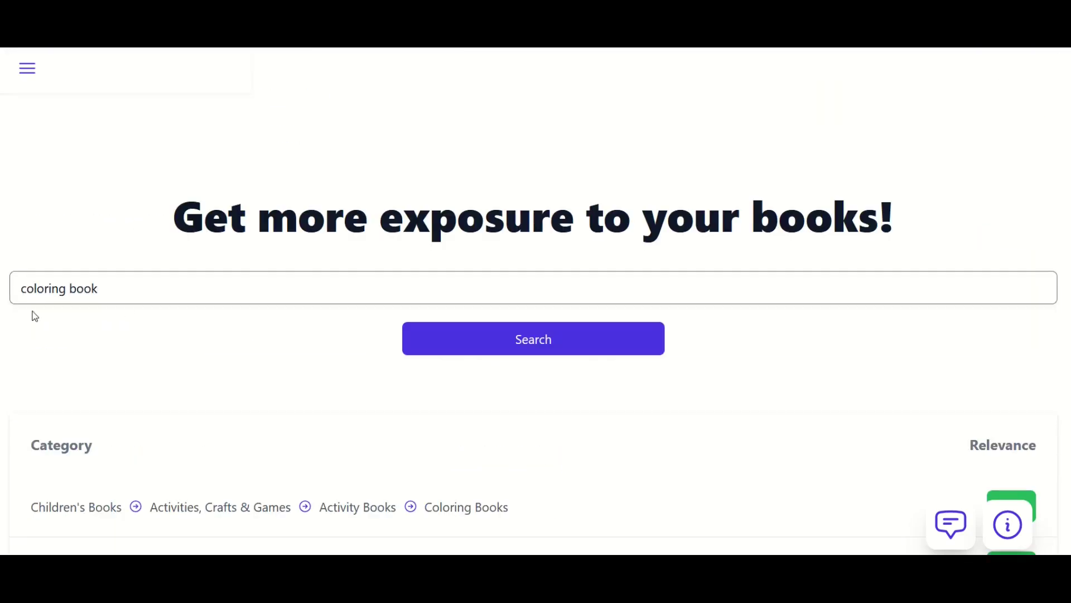
scroll(168, 293, down, 3)
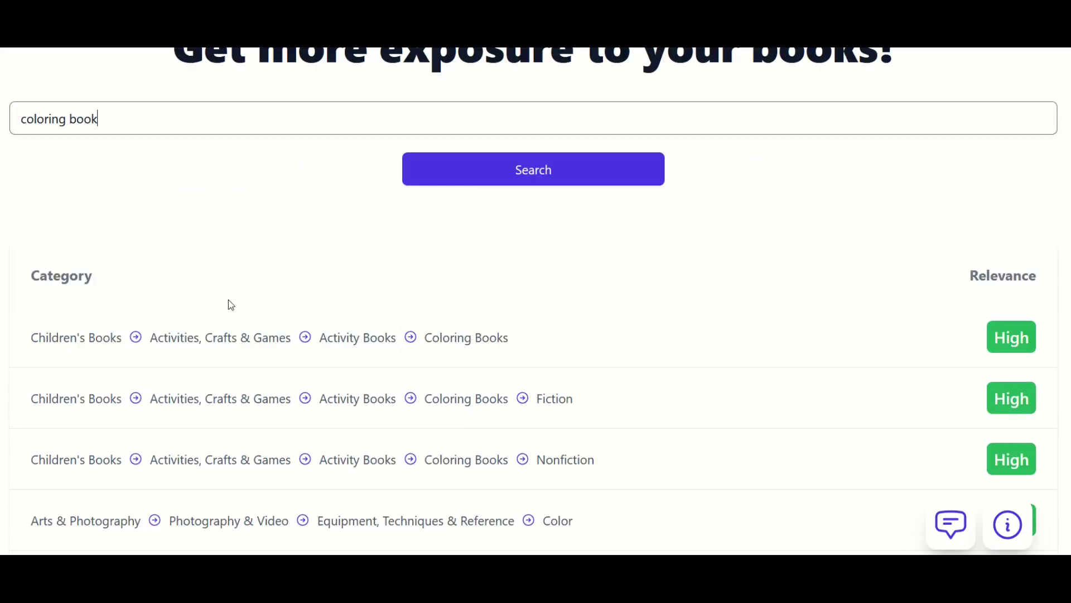
scroll(577, 312, down, 2)
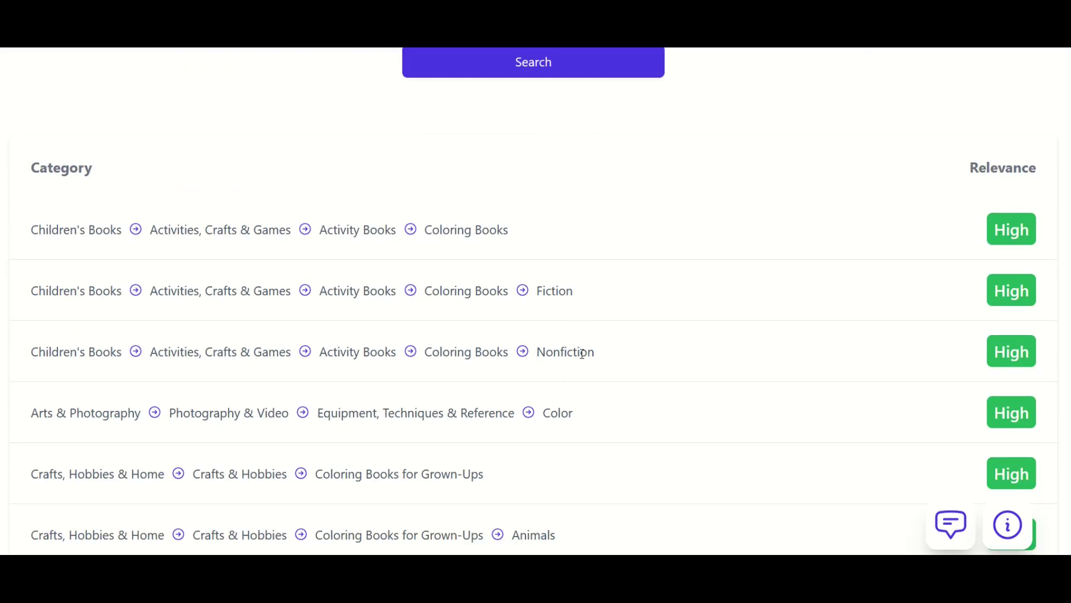
scroll(557, 427, down, 2)
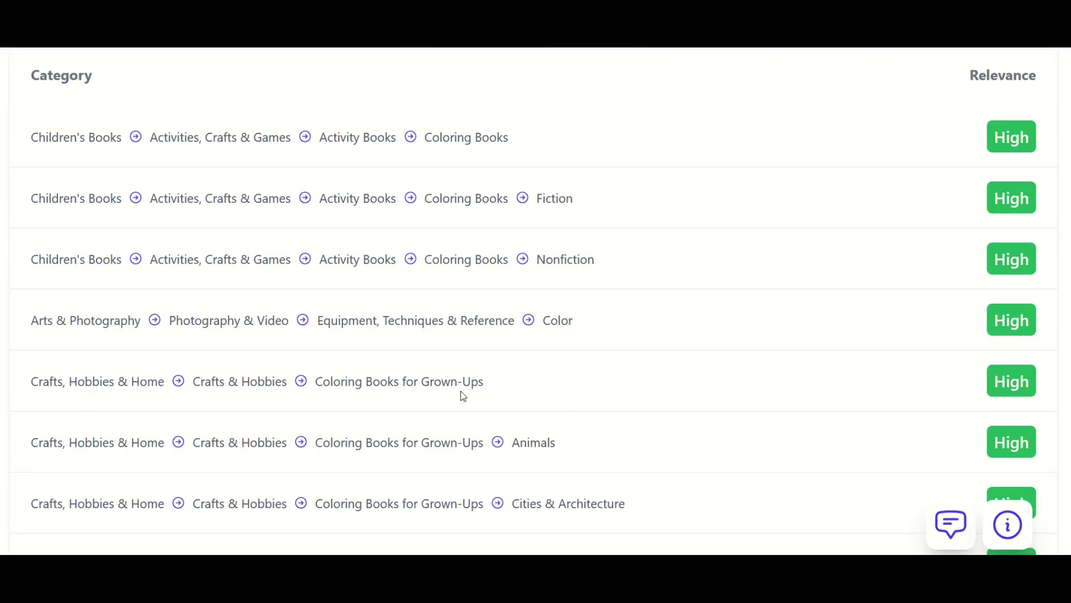
scroll(494, 396, down, 2)
scroll(502, 318, down, 2)
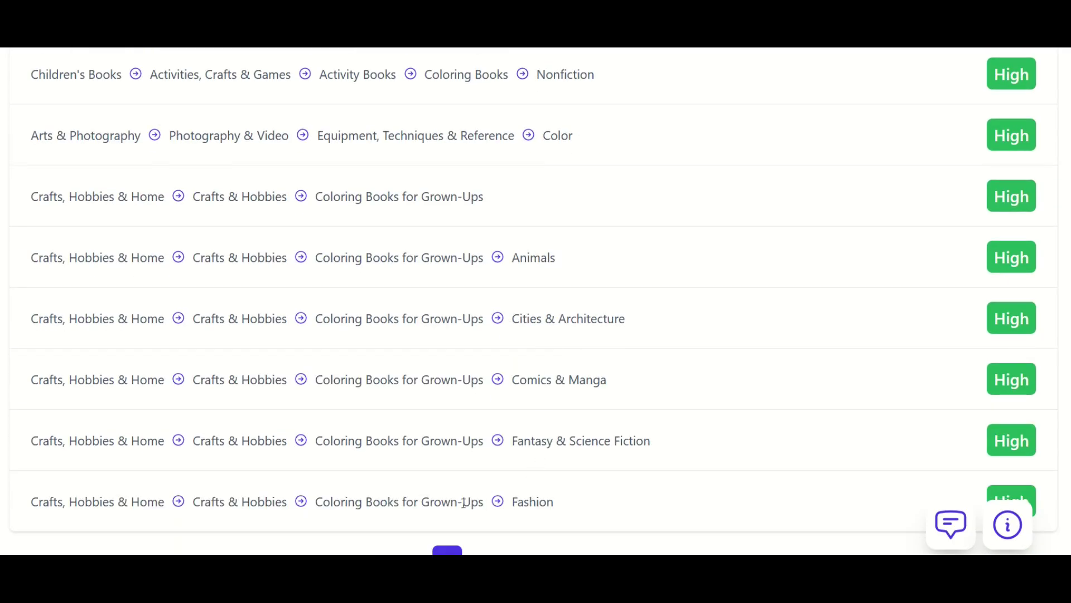
scroll(420, 500, up, 4)
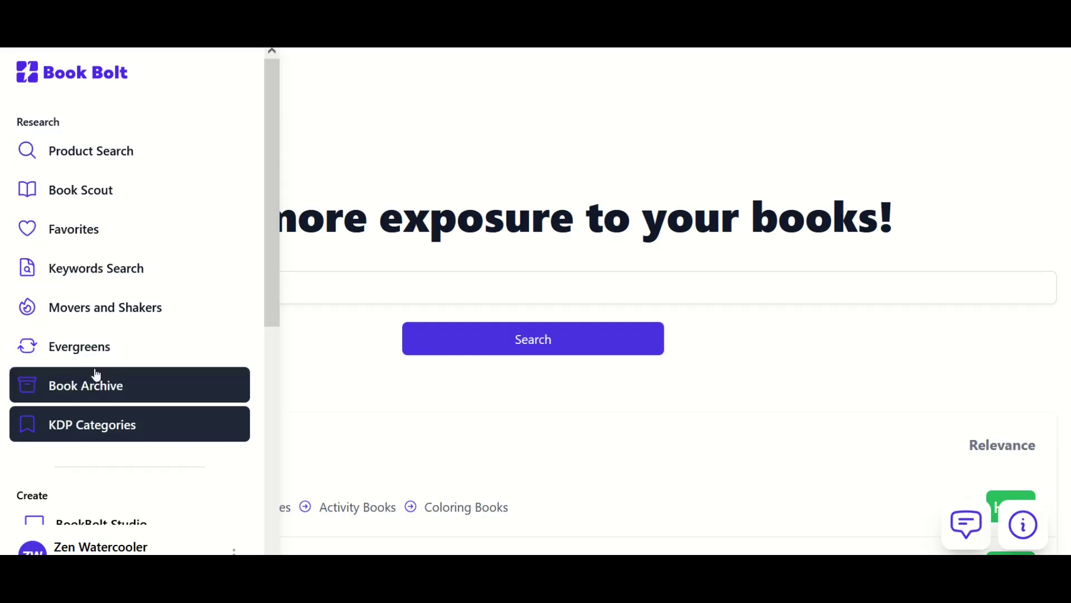
Step: Scroll the sidebar to the Create section and open BookBolt Studio
scroll(95, 371, down, 4)
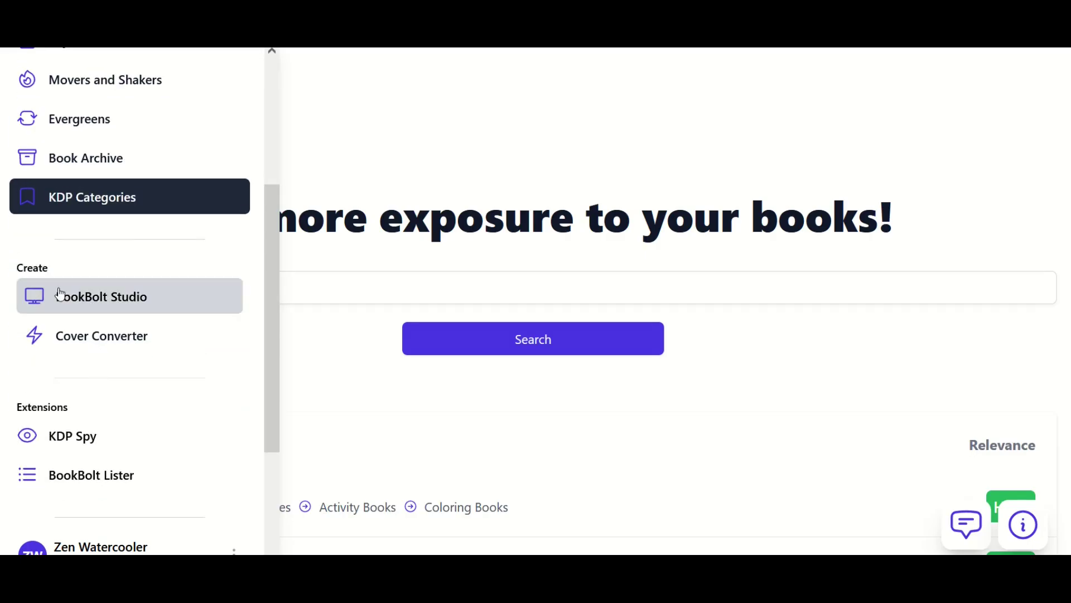
click(103, 301)
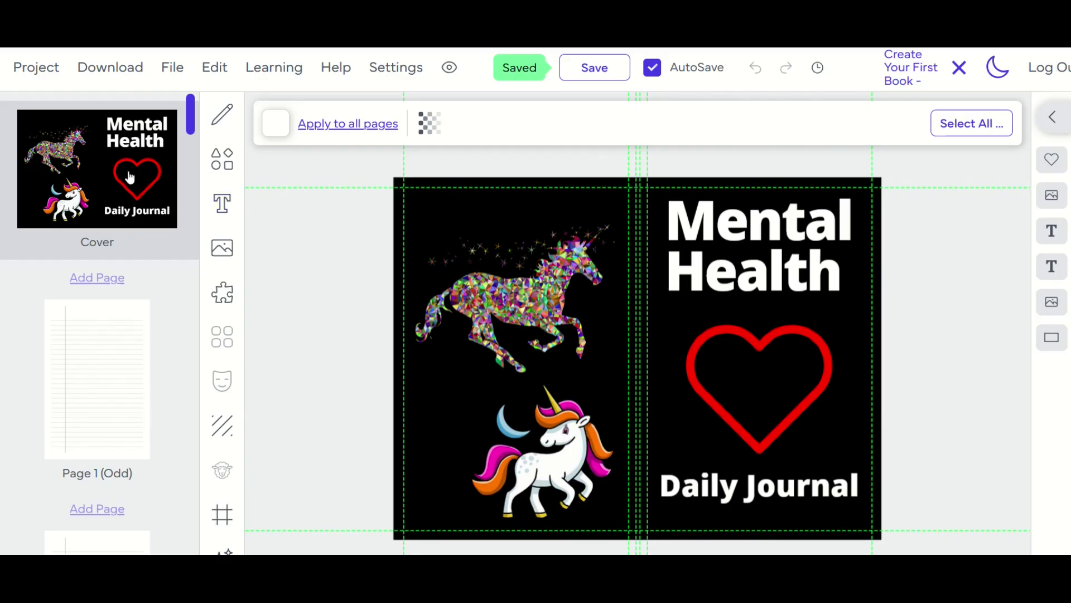
Step: Start a new Paperback: Cover and Interior project named 'Italy Journal'
click(40, 77)
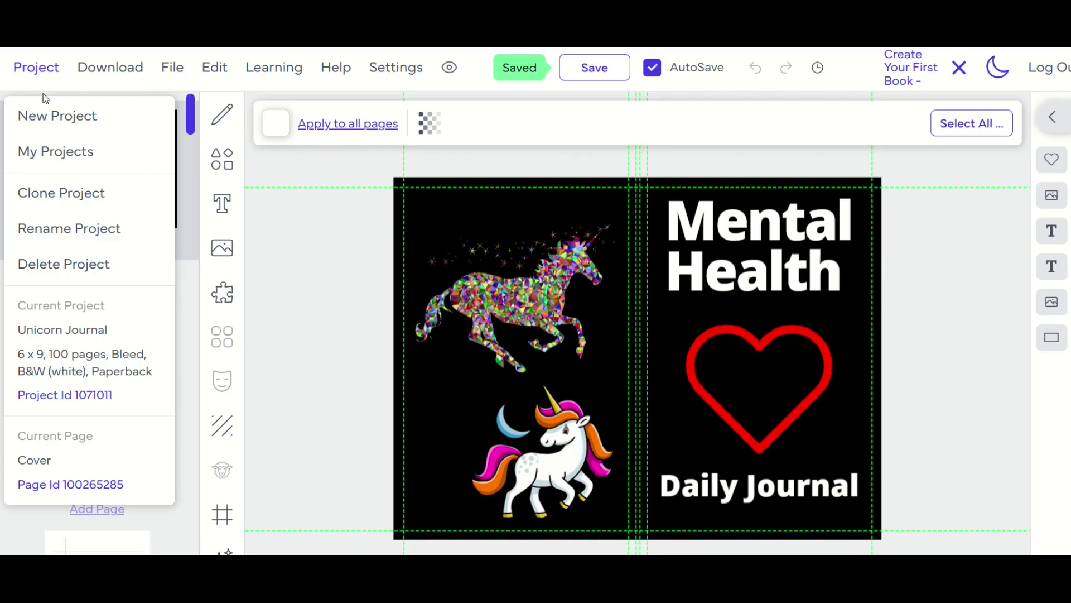
click(50, 117)
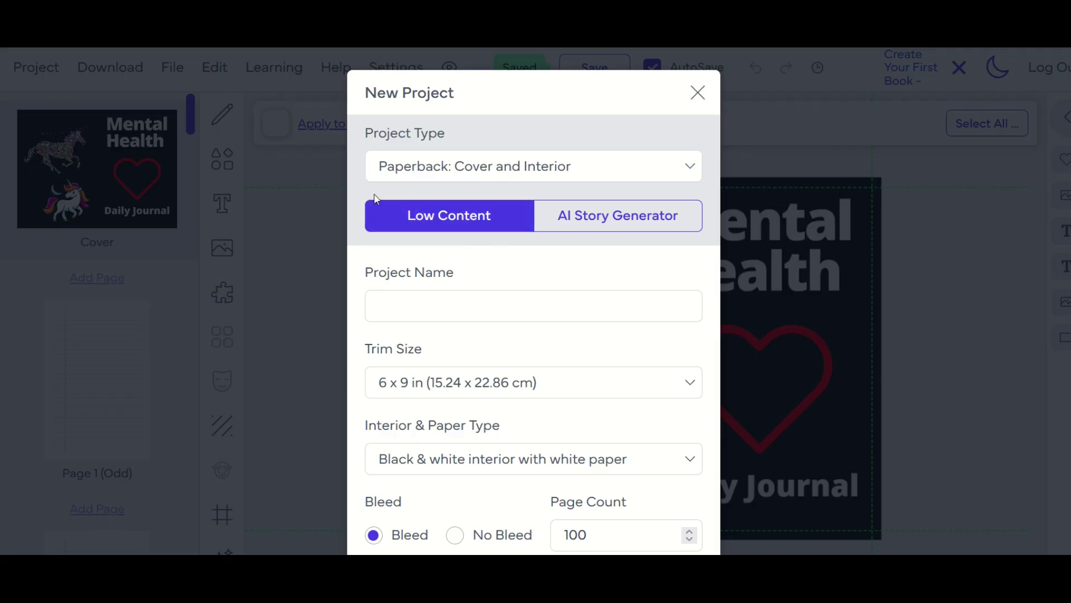
click(385, 170)
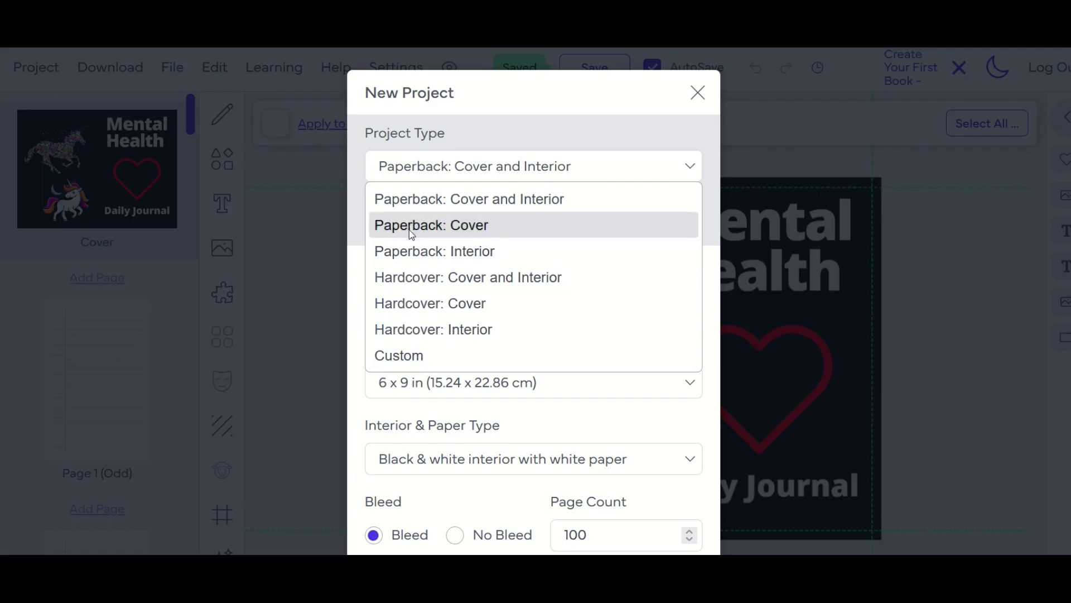
click(488, 201)
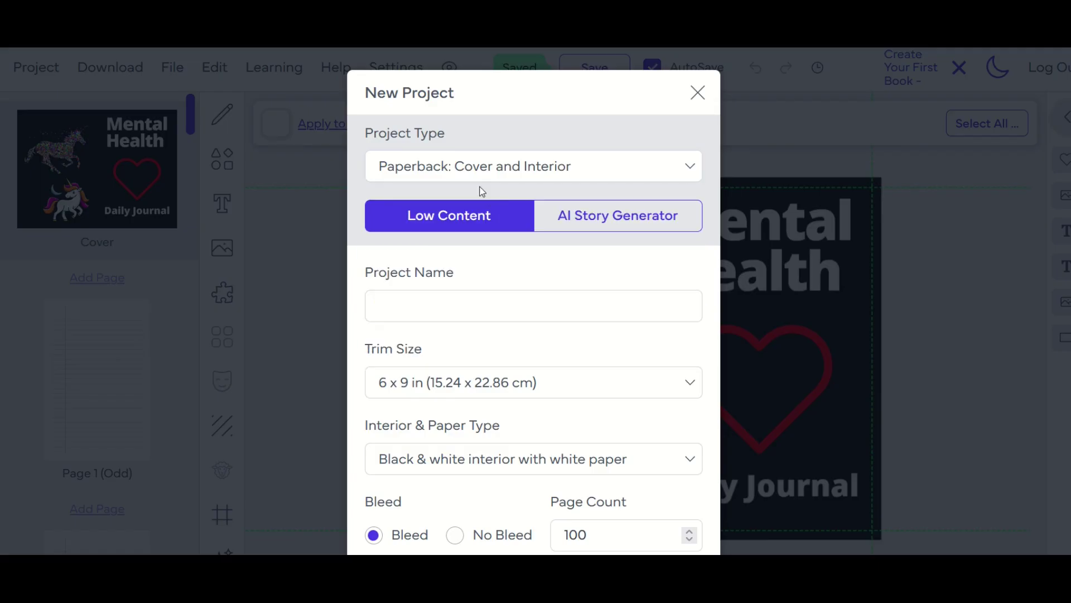
click(425, 304)
text(Italy Journal)
Step: Set 8.5 x 11 in trim, black & white interior on white paper, 50 pages, and create the project
click(385, 383)
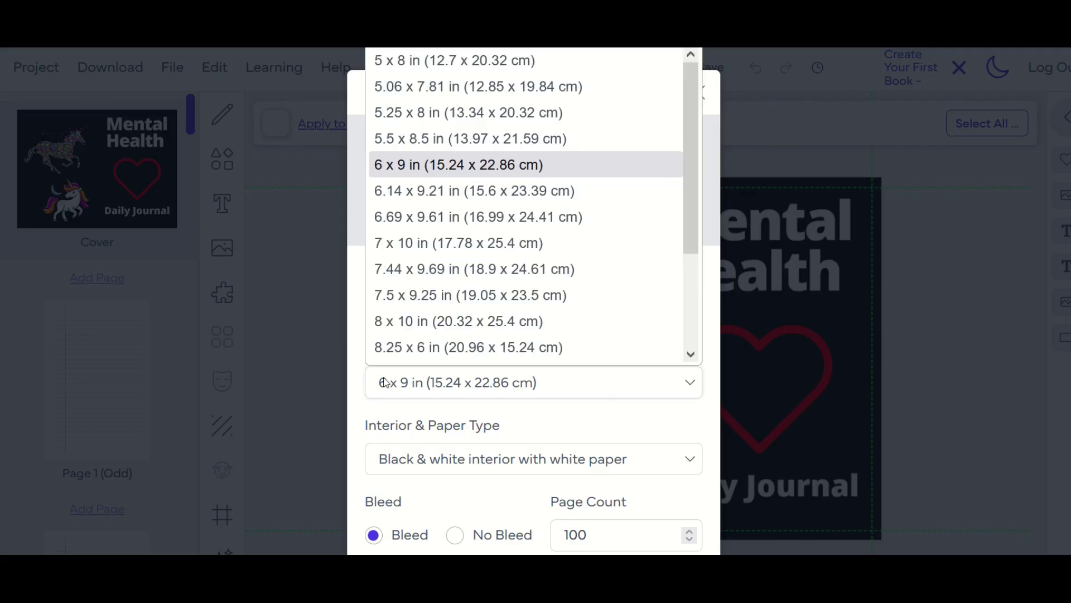
scroll(416, 247, down, 3)
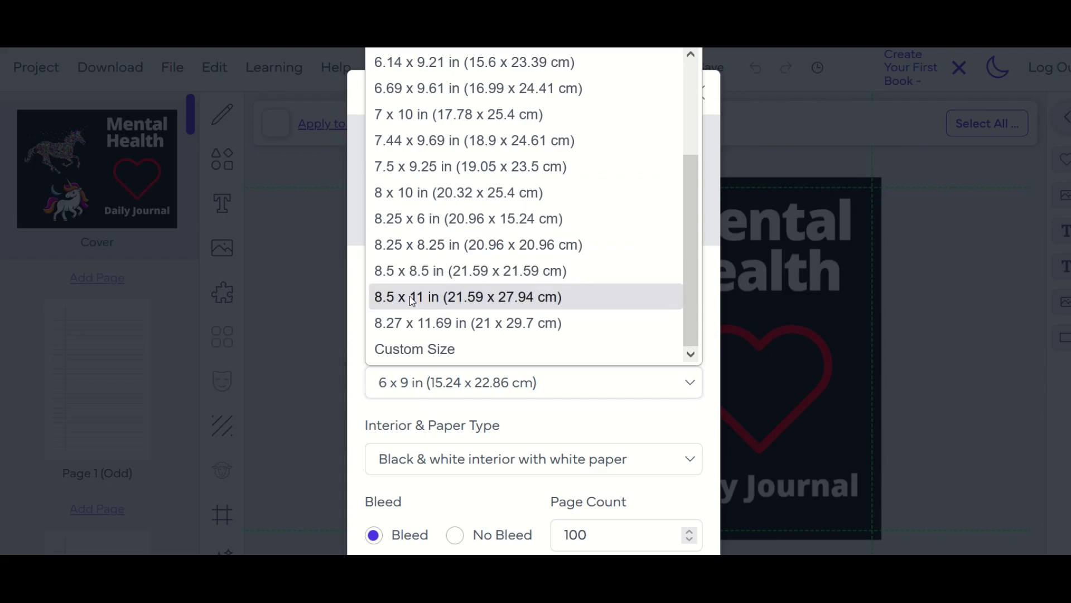
click(410, 297)
scroll(493, 340, down, 1)
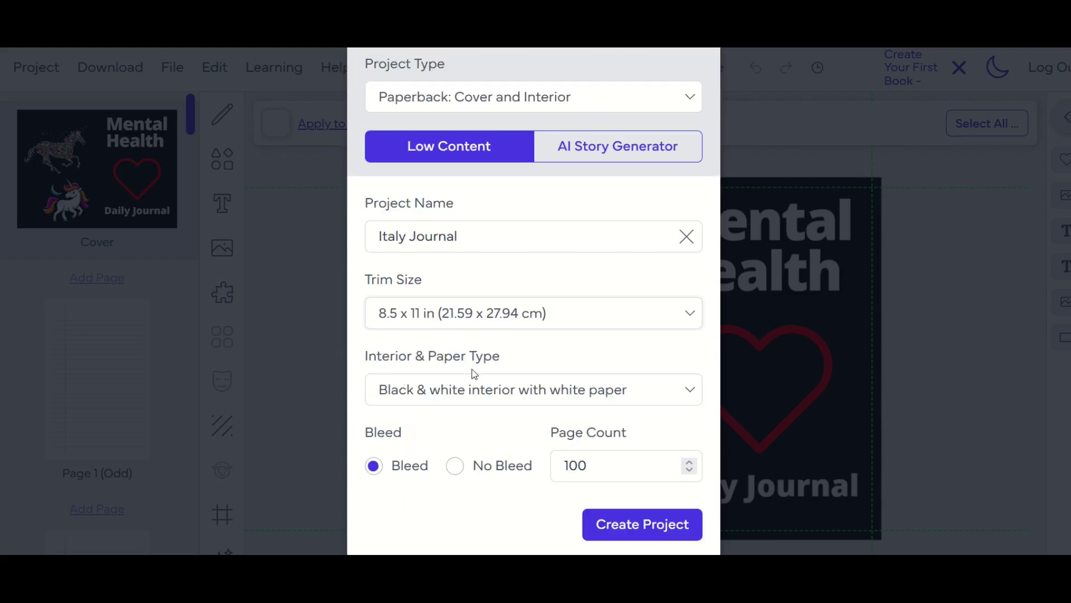
click(540, 391)
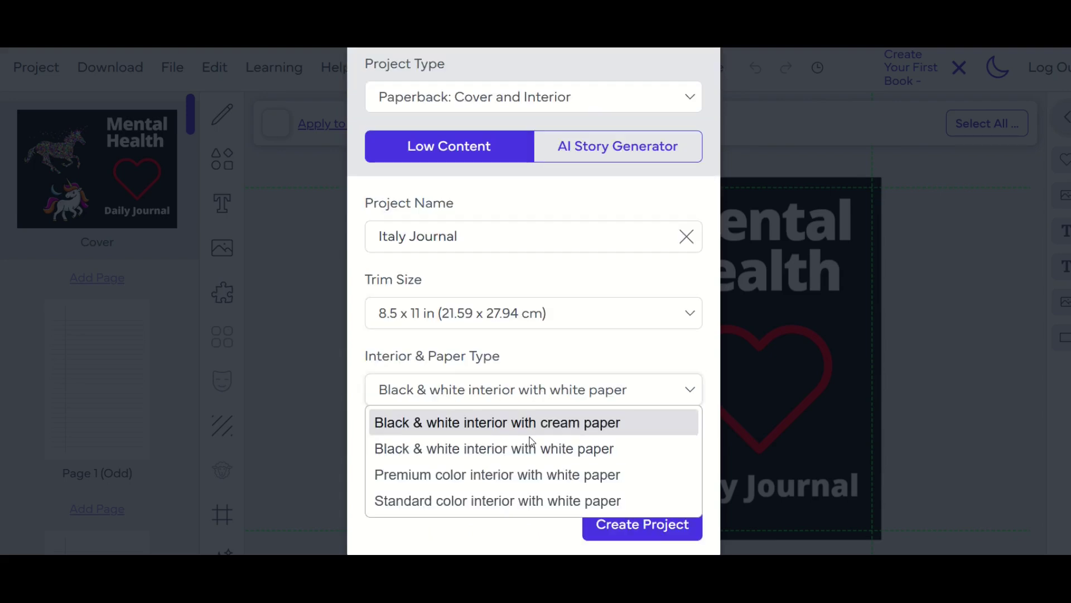
click(492, 455)
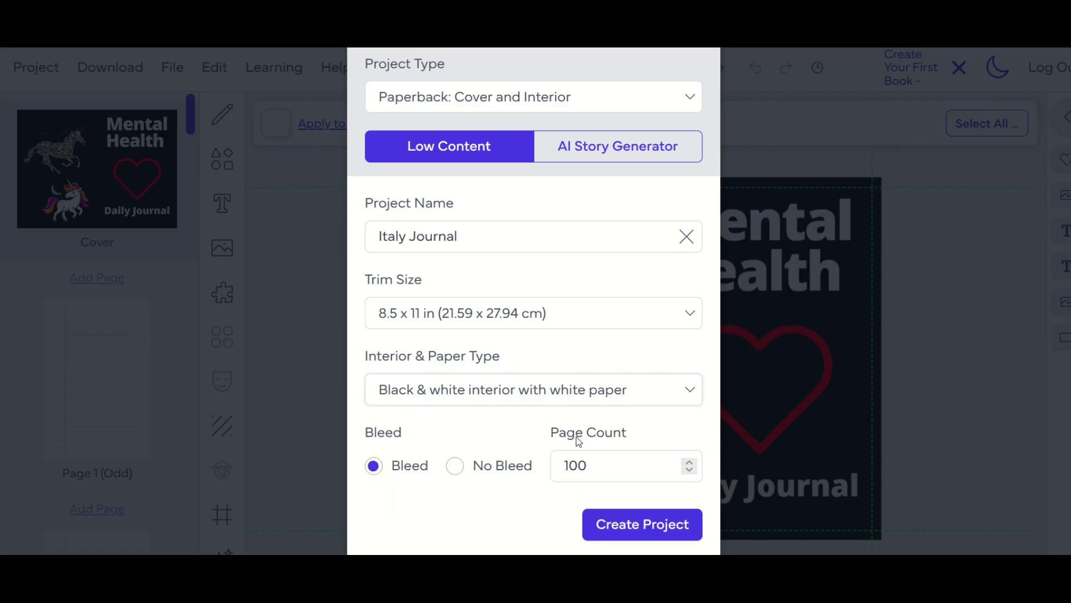
double_click(596, 465)
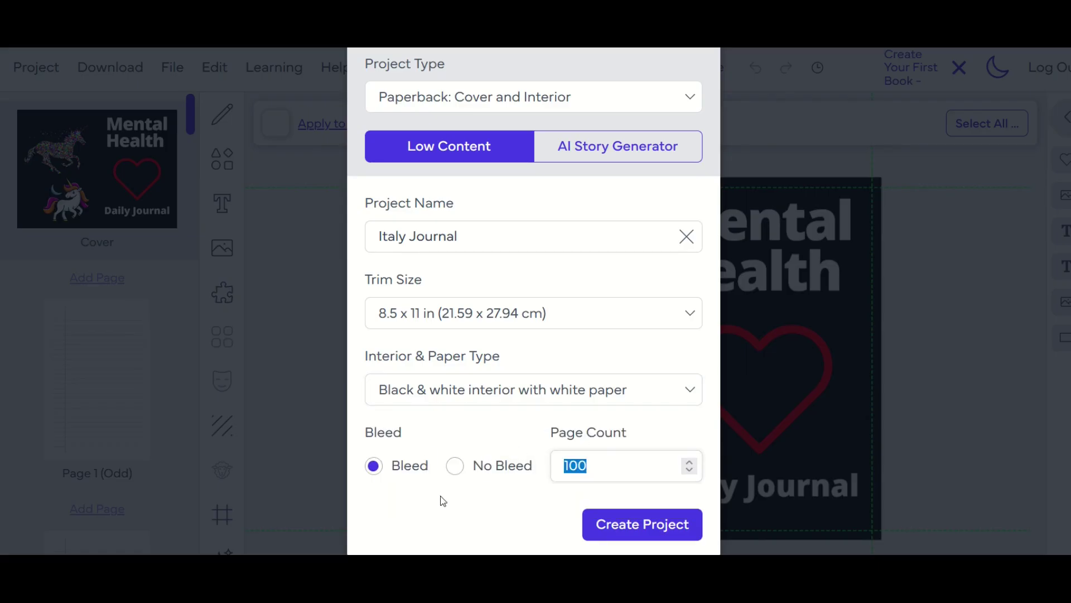
text(50)
click(624, 529)
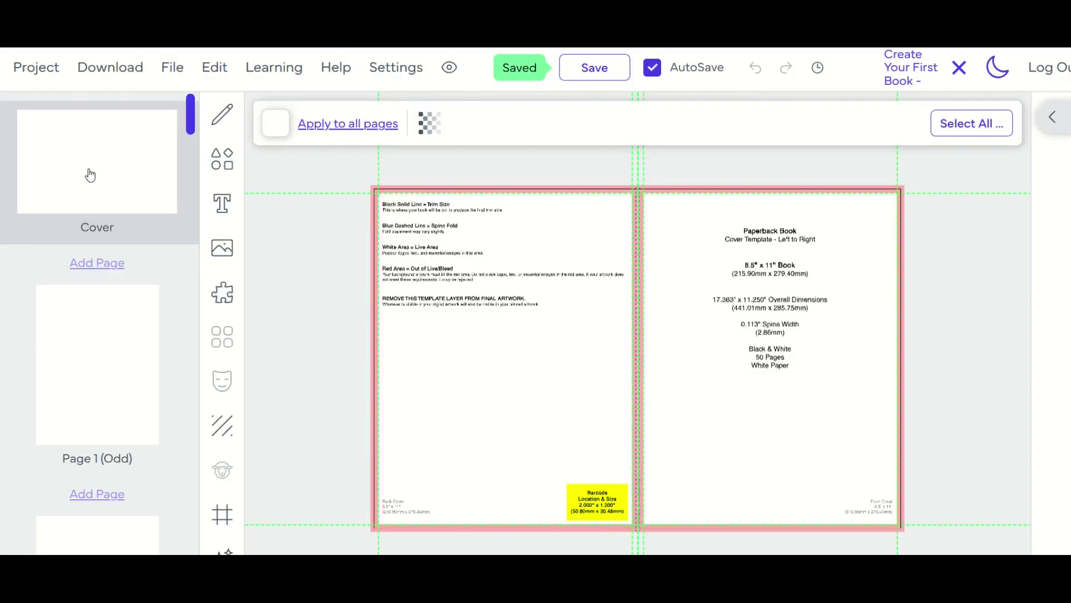
Step: Open the blank Page 1 (Odd) interior page from the page thumbnail list
scroll(107, 365, down, 6)
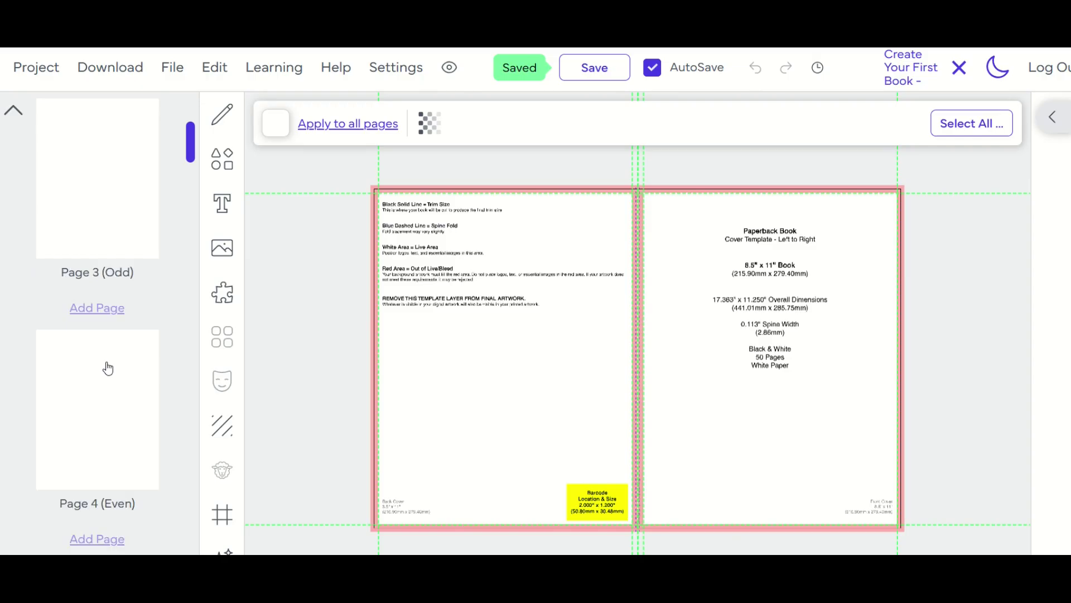
scroll(107, 369, down, 5)
scroll(108, 368, up, 10)
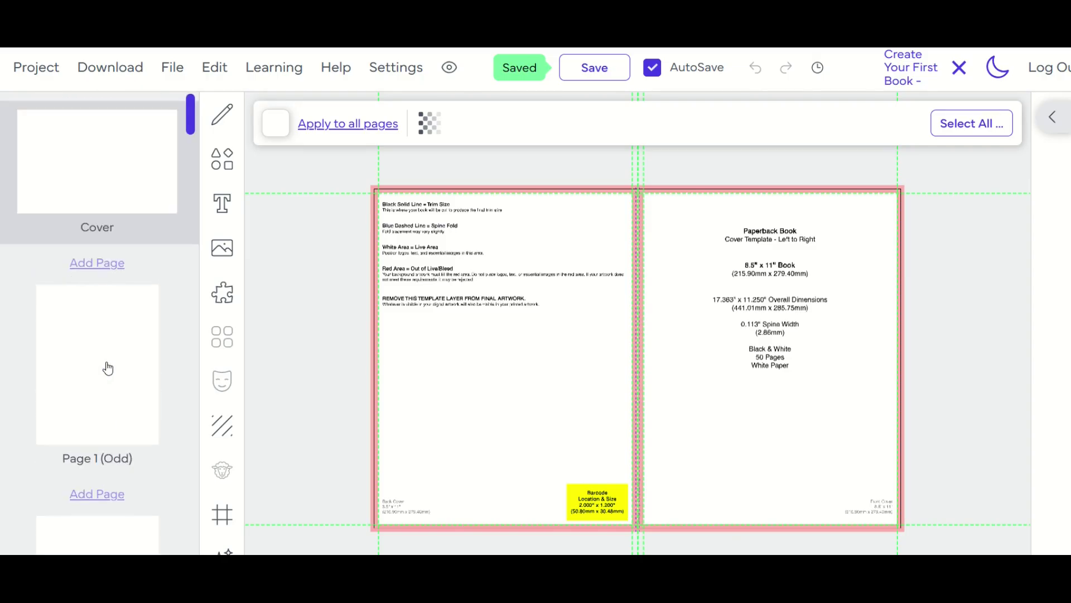
click(92, 263)
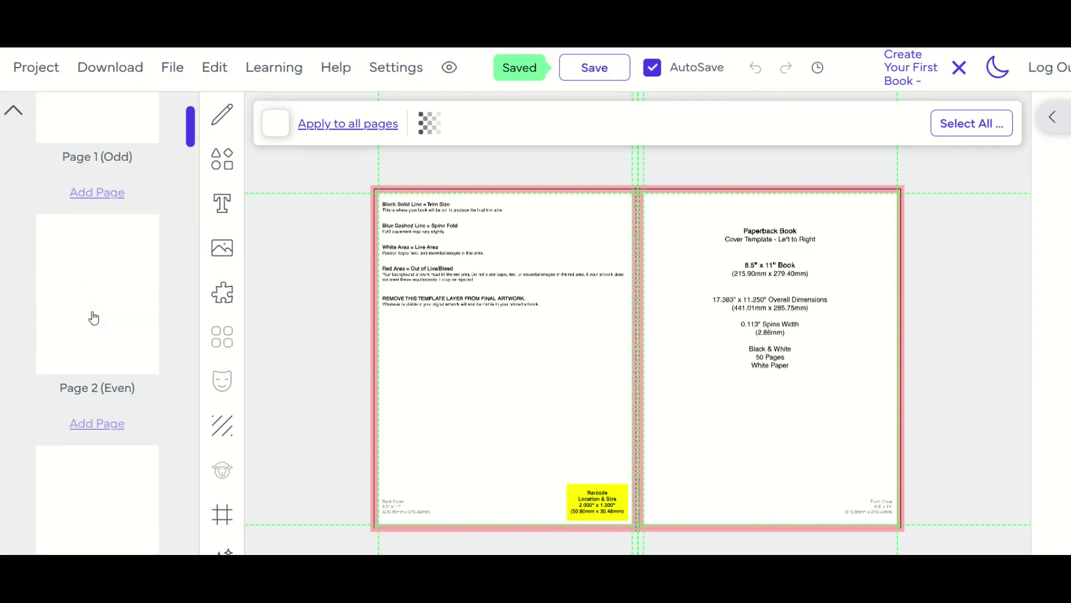
scroll(92, 326, down, 2)
scroll(95, 334, up, 5)
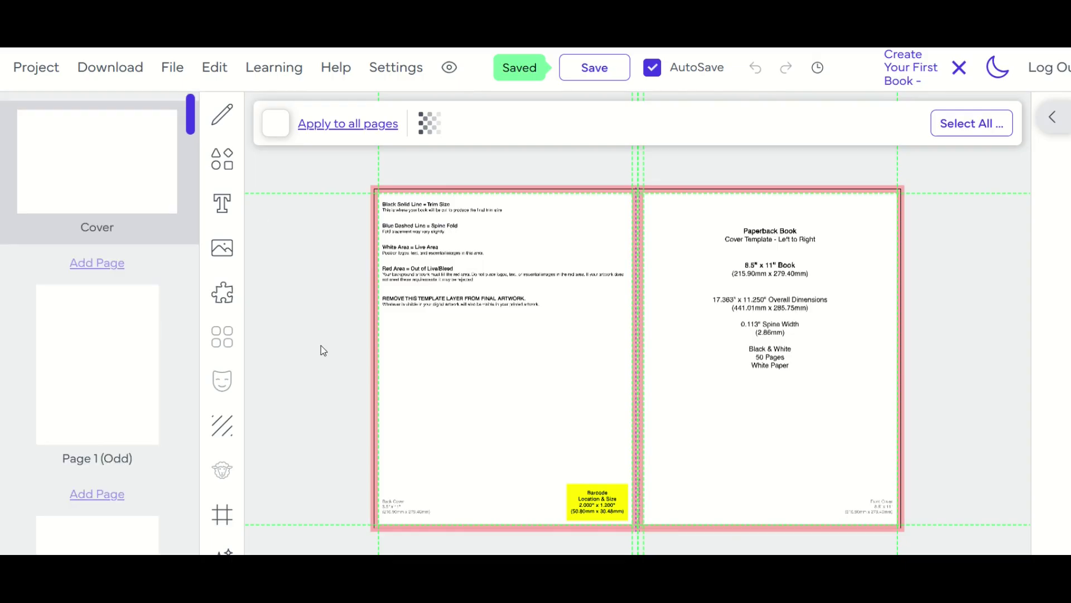
click(108, 375)
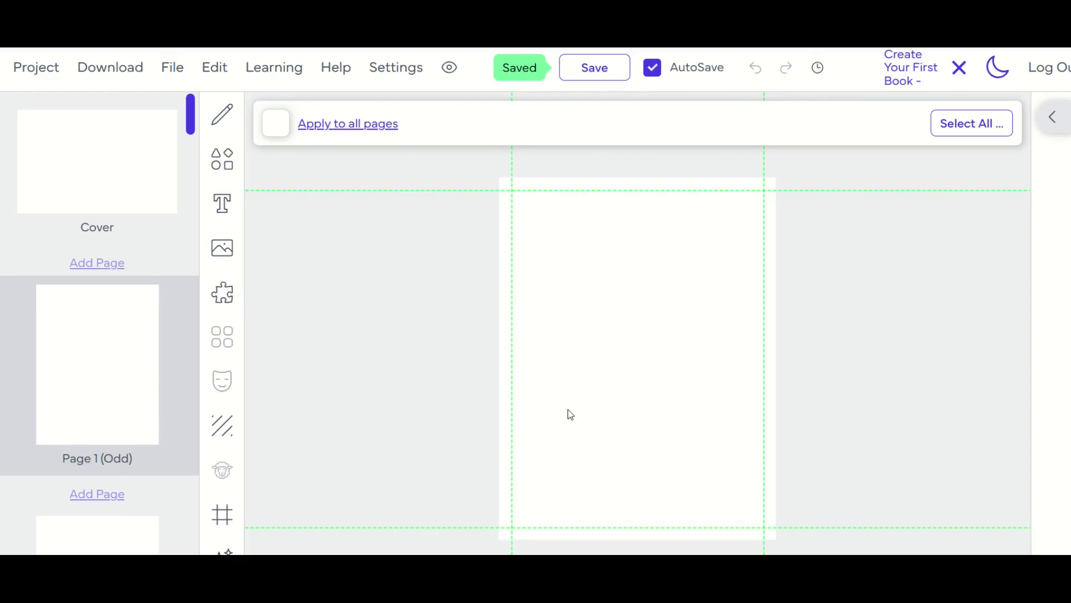
Step: Pick the Wide Journal variant of the Journal interior page template
click(224, 300)
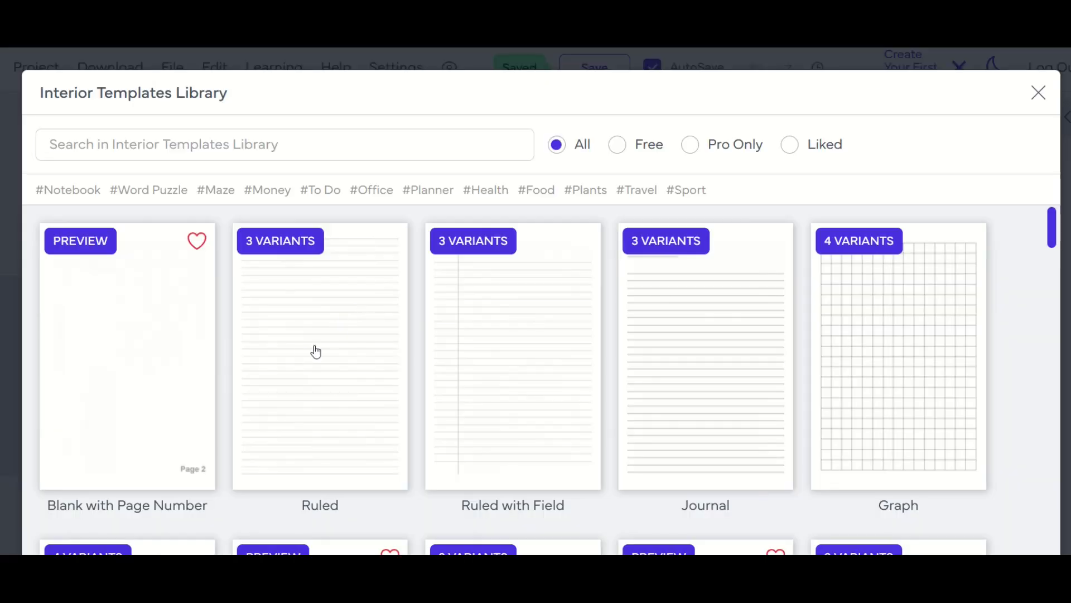
scroll(748, 358, down, 1)
scroll(748, 358, down, 4)
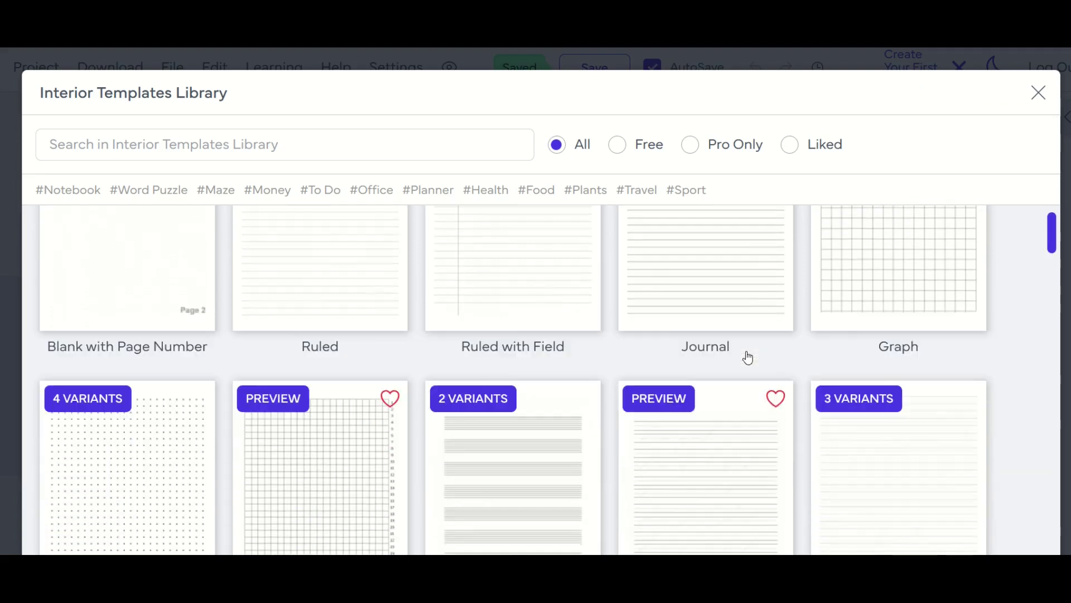
scroll(748, 358, up, 5)
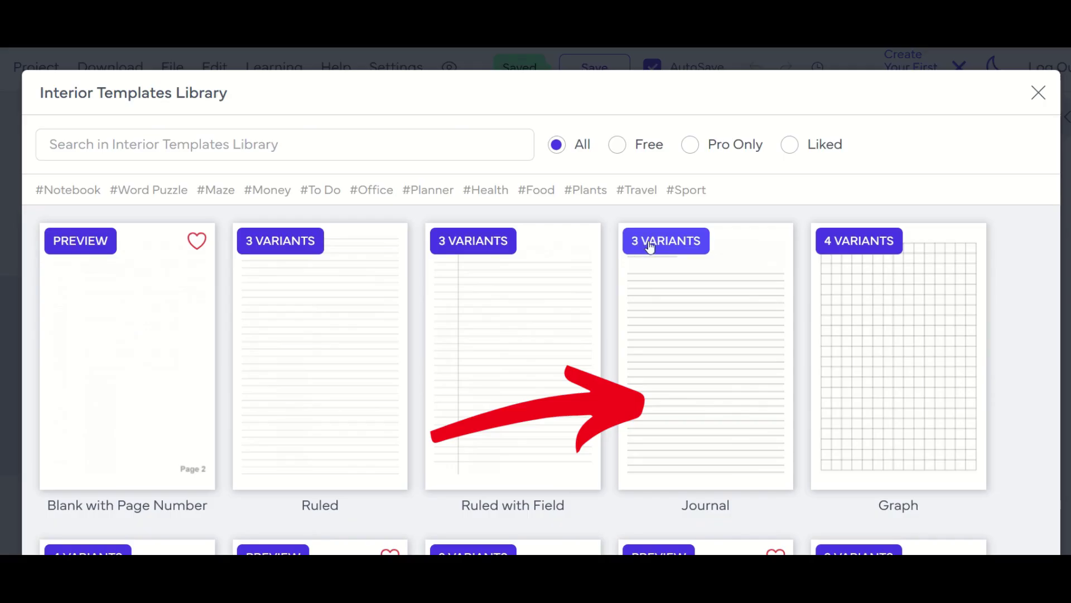
click(677, 306)
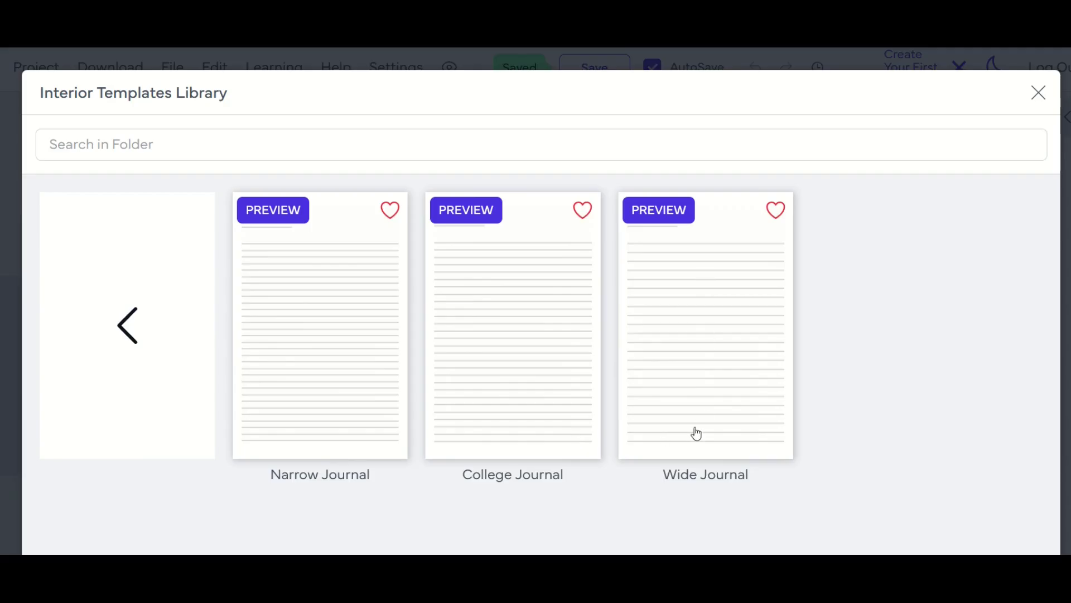
click(715, 347)
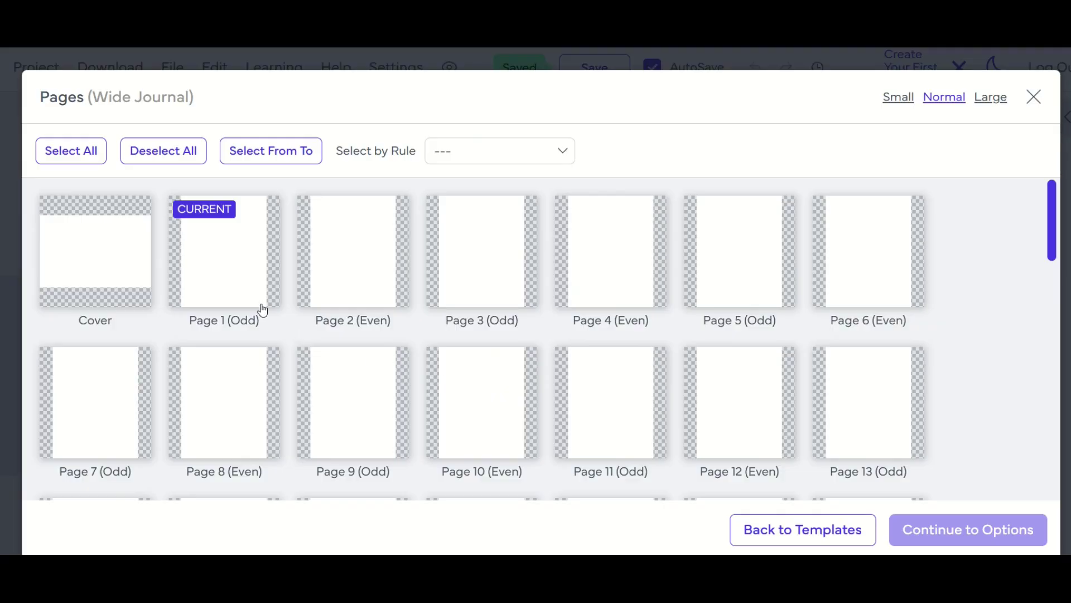
Step: Tick Pages 1 through 10 to receive the Wide Journal template
click(200, 259)
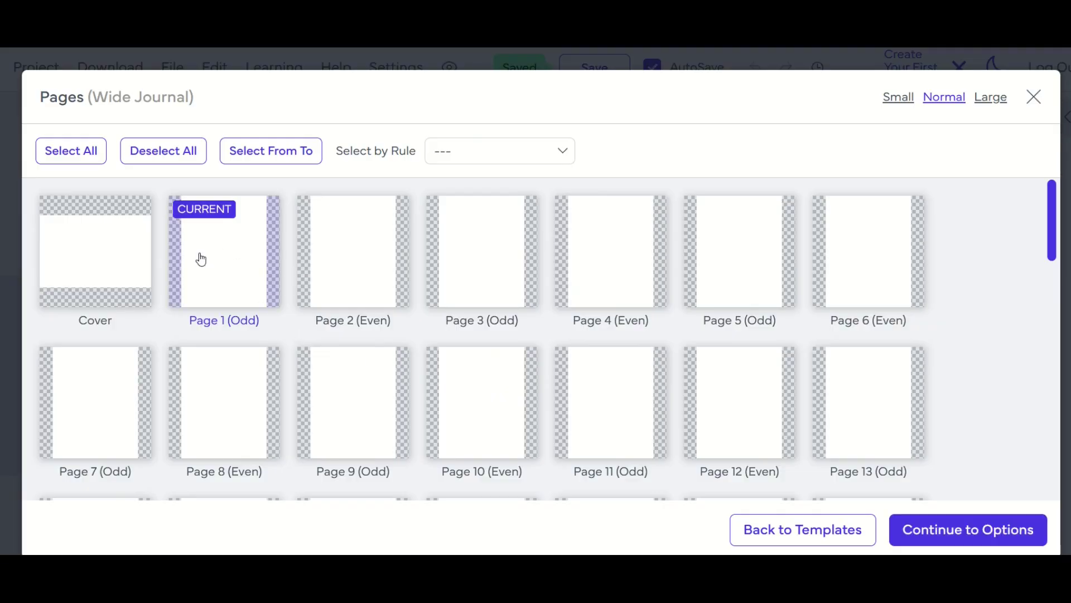
click(355, 270)
click(504, 267)
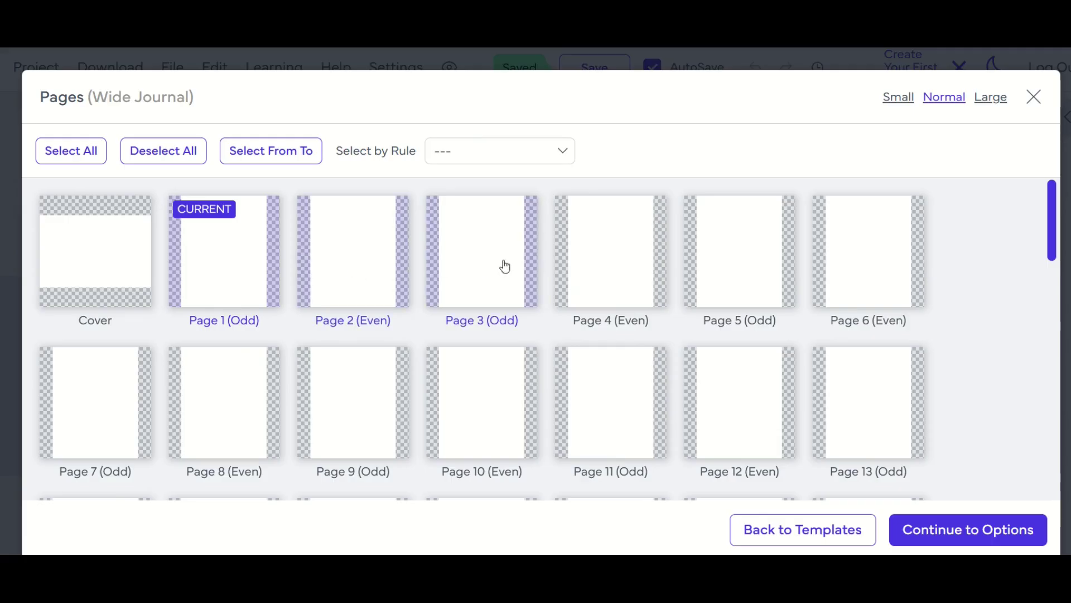
click(605, 267)
click(738, 265)
click(837, 276)
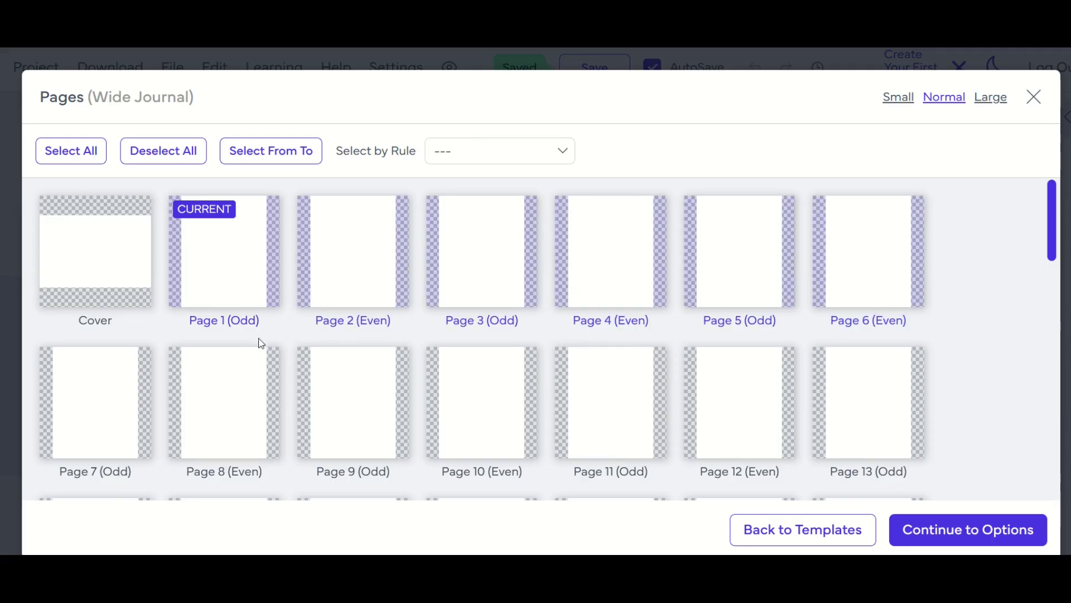
click(118, 388)
click(229, 403)
click(346, 400)
click(477, 403)
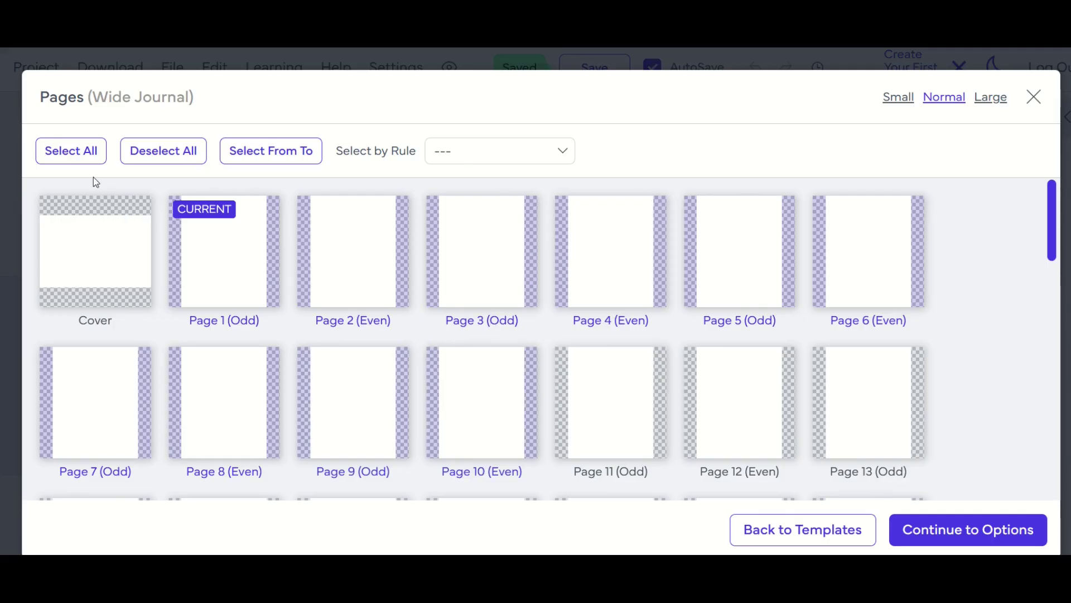
Step: Select all pages except the cover and continue to the Wide Journal line options
click(84, 155)
click(97, 246)
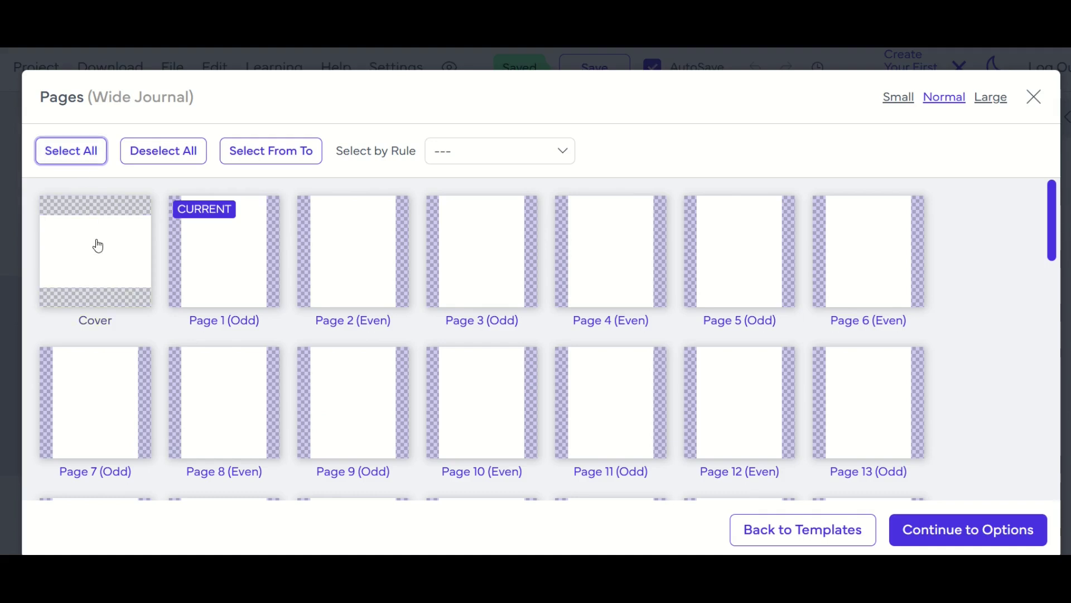
scroll(411, 282, down, 15)
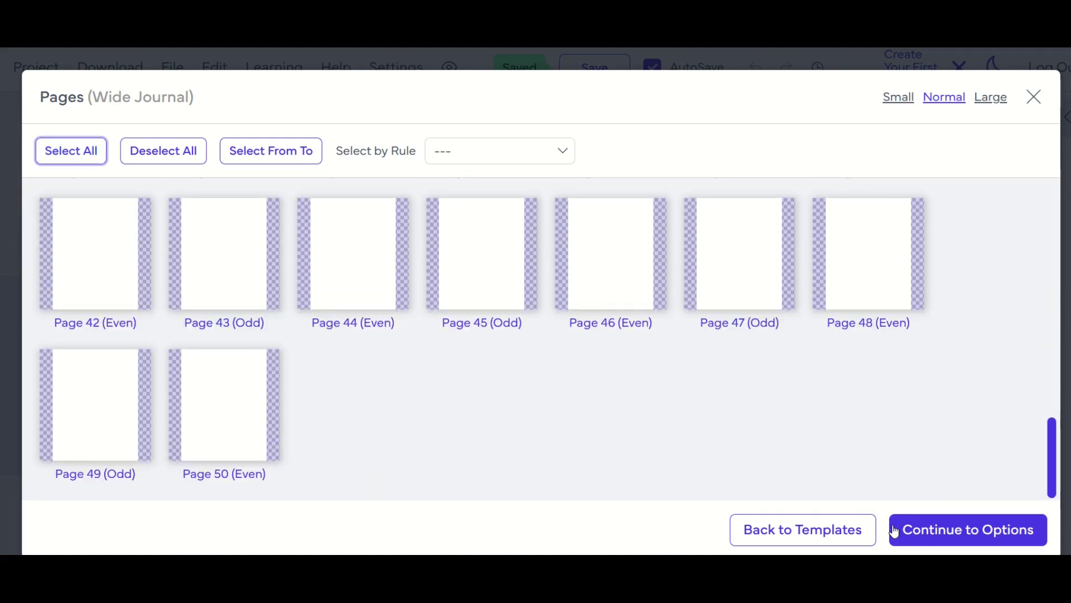
click(939, 536)
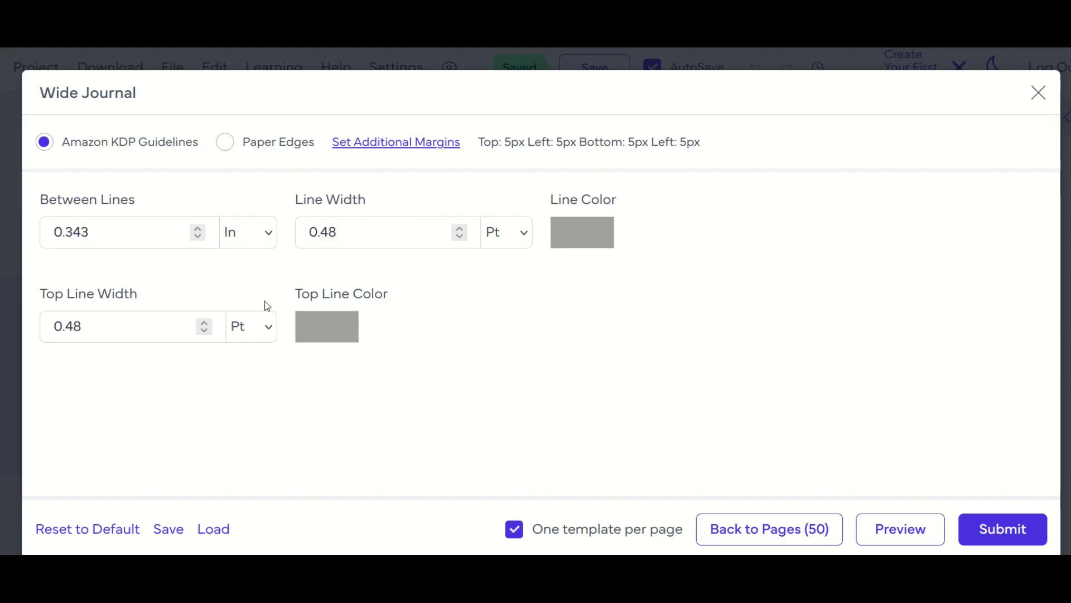
Step: Set the journal line colour to black and submit the Wide Journal template to the pages
click(584, 236)
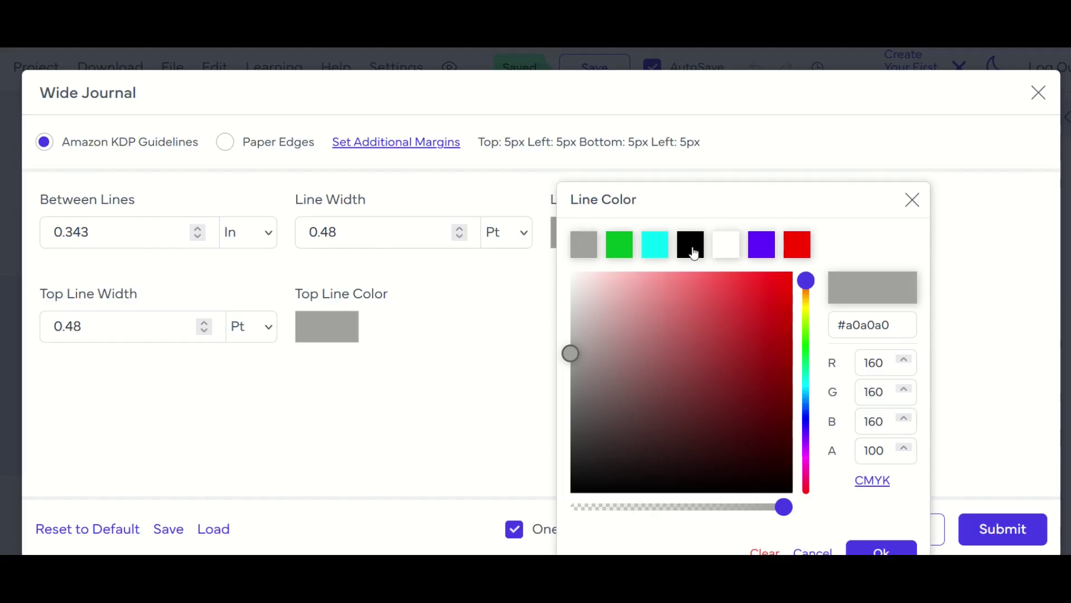
click(690, 244)
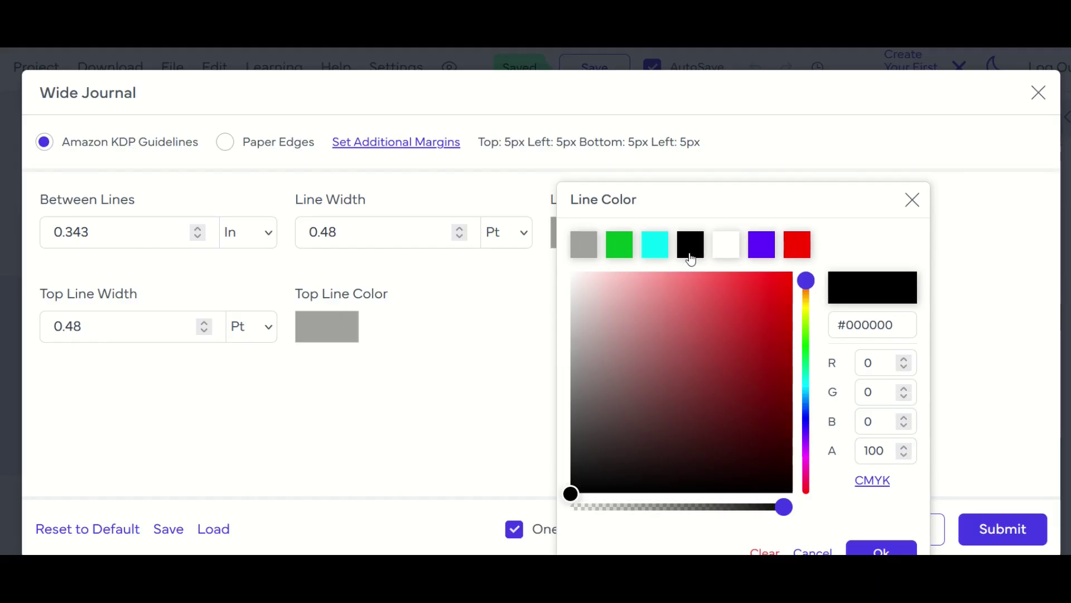
click(865, 544)
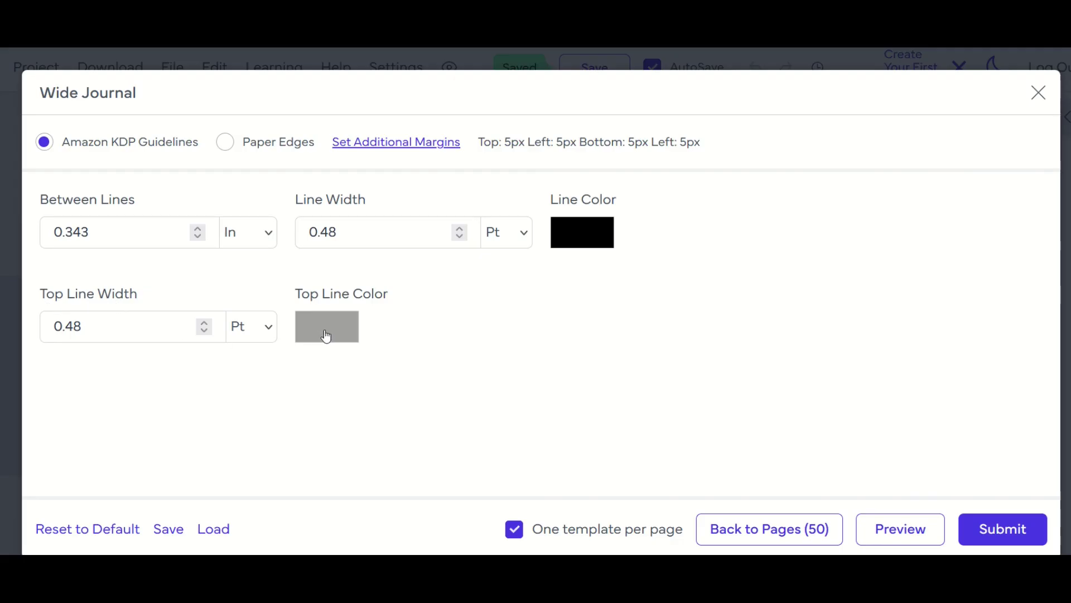
click(988, 527)
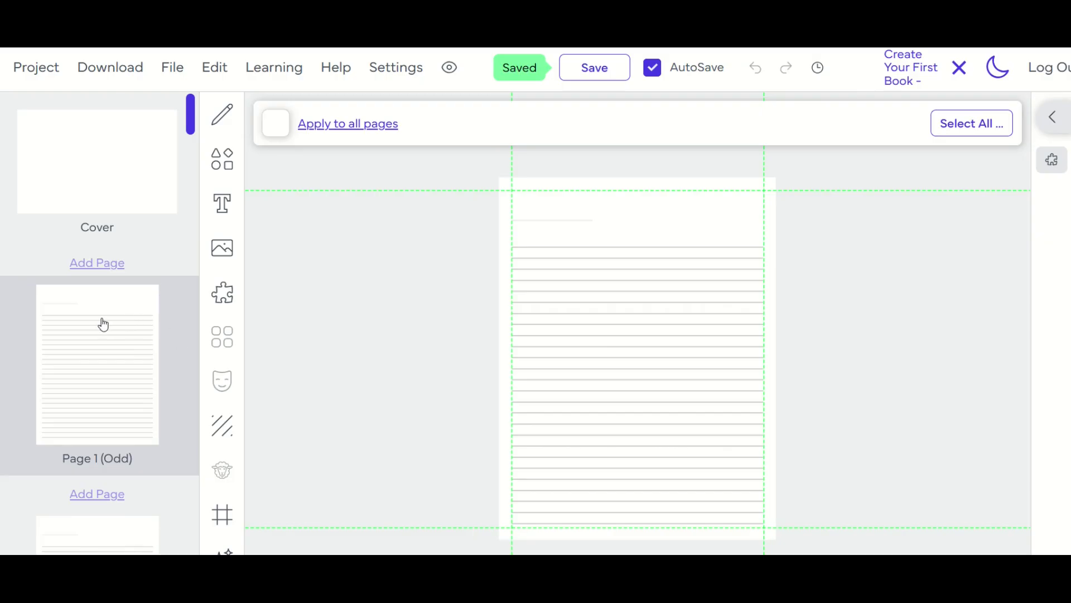
Step: Add a black rectangle and stretch it from the back cover's top-left over the whole spread
scroll(103, 327, down, 15)
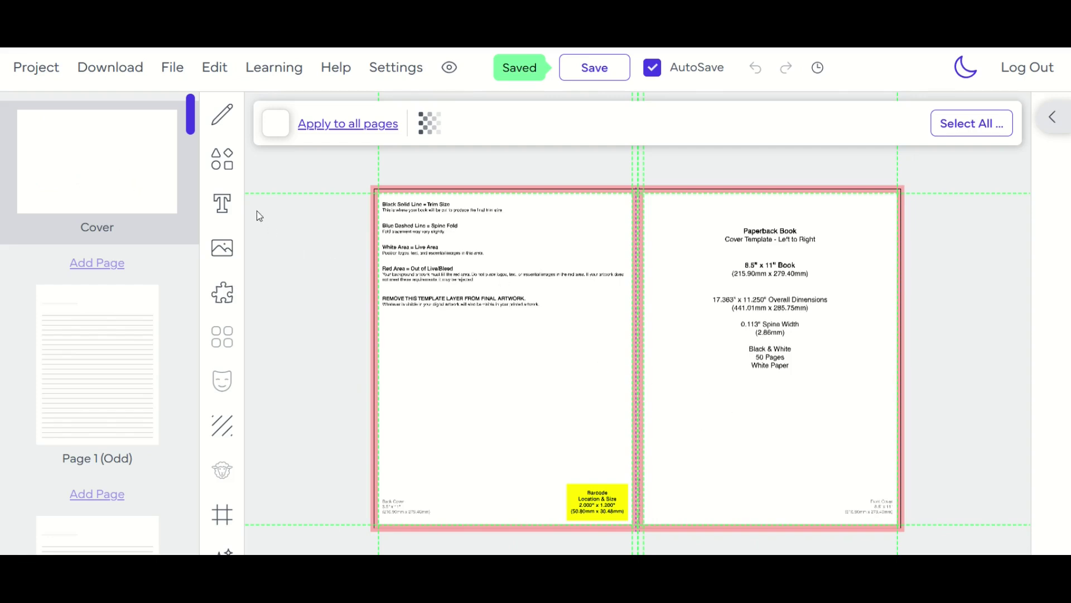
click(223, 162)
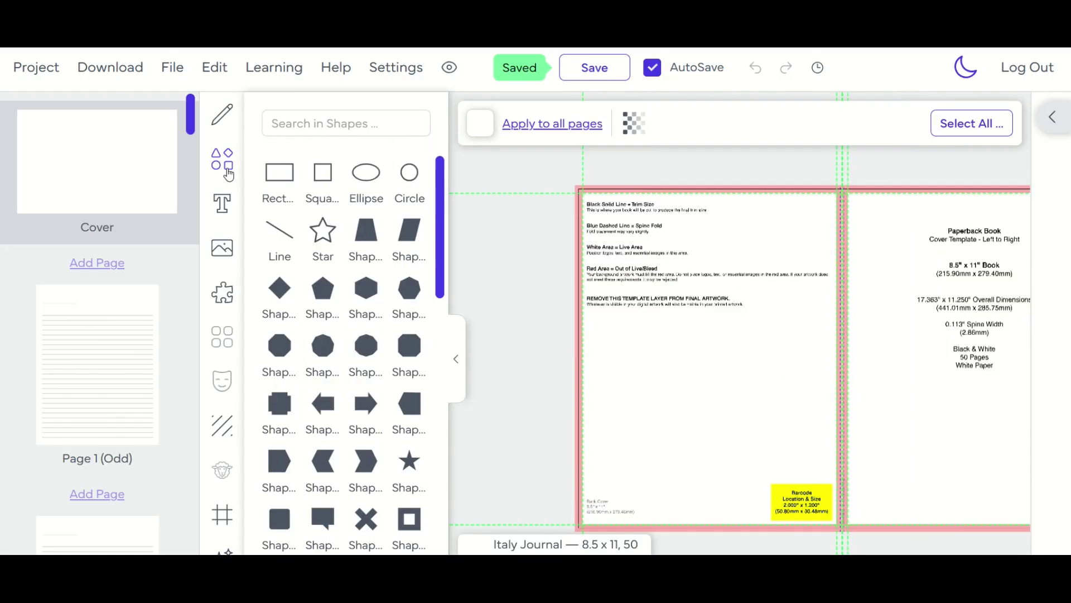
click(279, 173)
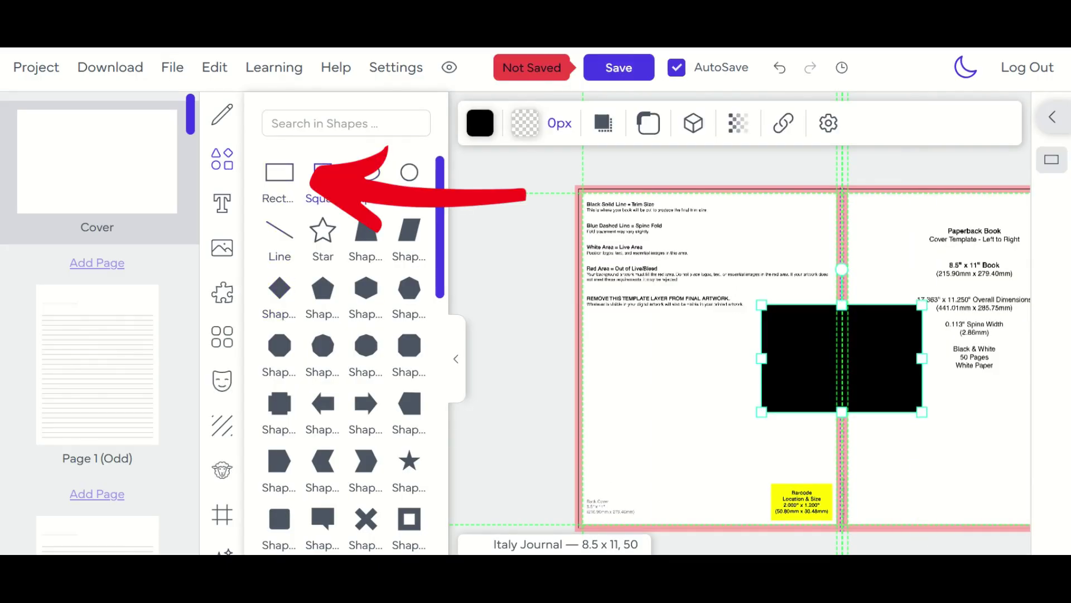
click(223, 165)
click(599, 371)
drag(612, 366, 427, 249)
drag(529, 292, 904, 527)
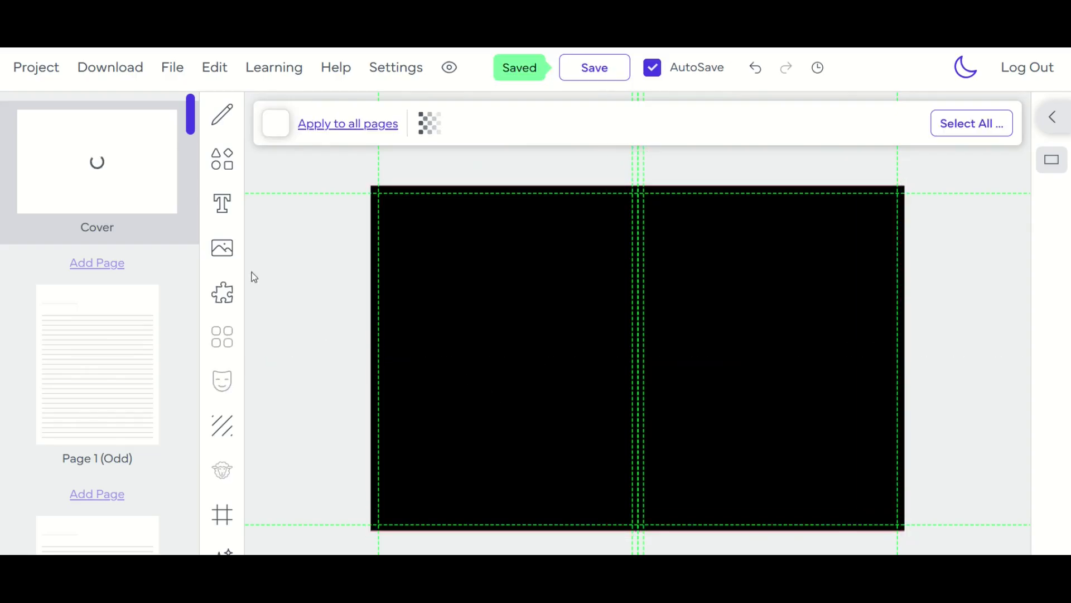
Step: Search Pixabay for 'Florence' and place the cathedral photo on the cover
click(222, 248)
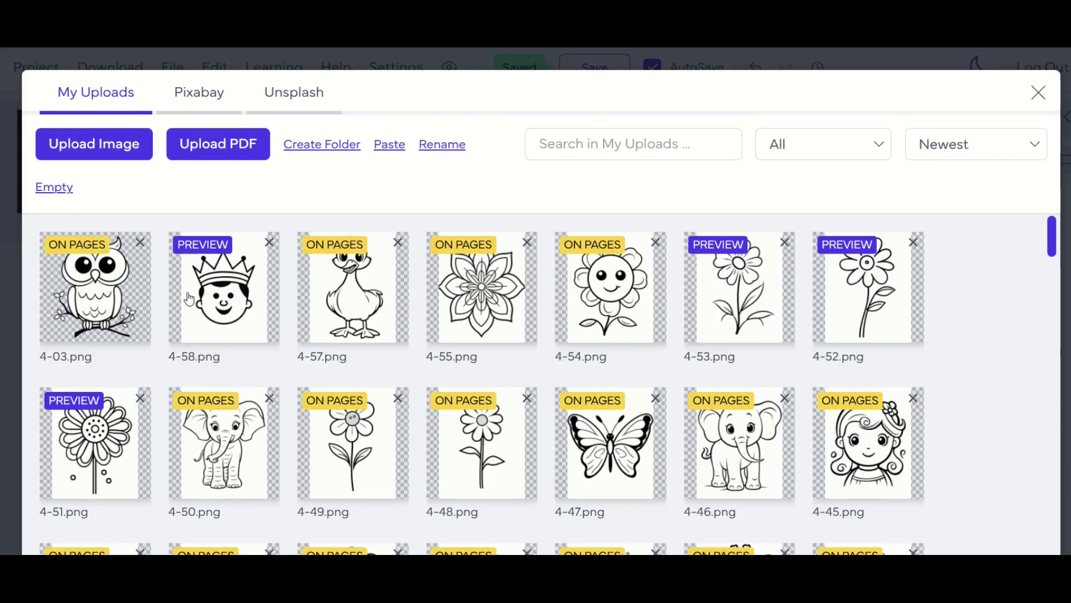
click(199, 101)
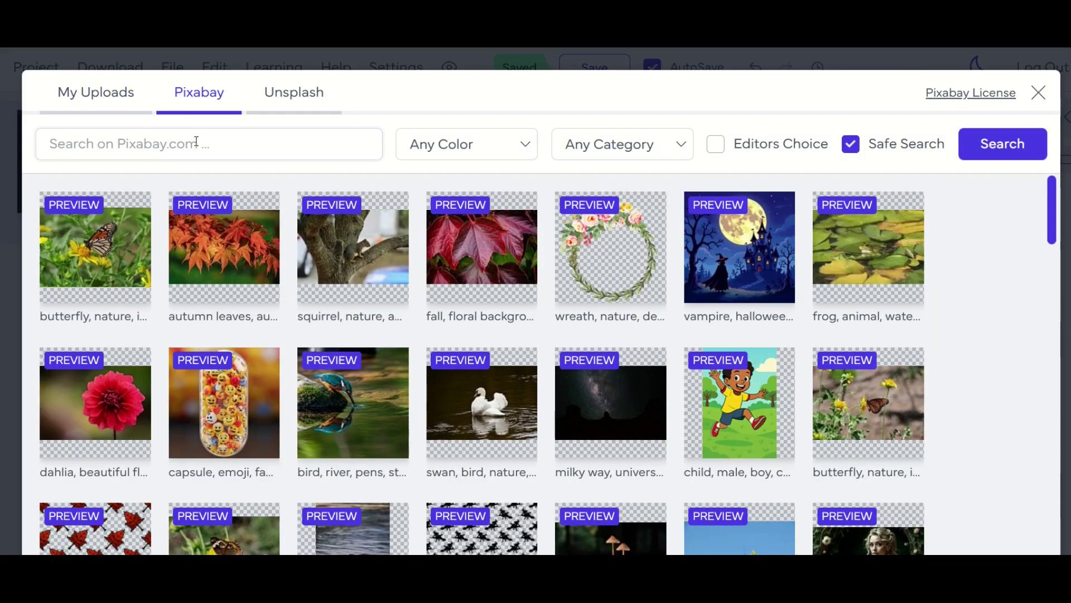
click(196, 141)
text(Rome)
key(BackSpace)
key(BackSpace)
key(BackSpace)
key(BackSpace)
text(Florence)
click(709, 269)
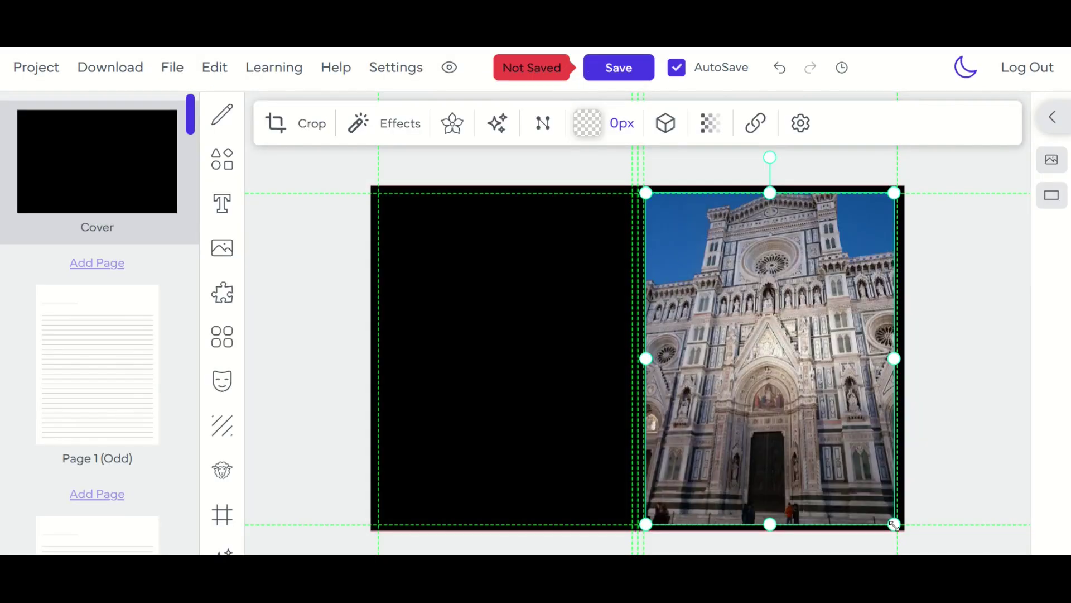
Step: Resize and reposition the cathedral photo to fill the front cover, undoing an accidental tilt
drag(894, 524, 851, 466)
drag(748, 157, 820, 176)
key(ctrl+z)
drag(733, 287, 756, 301)
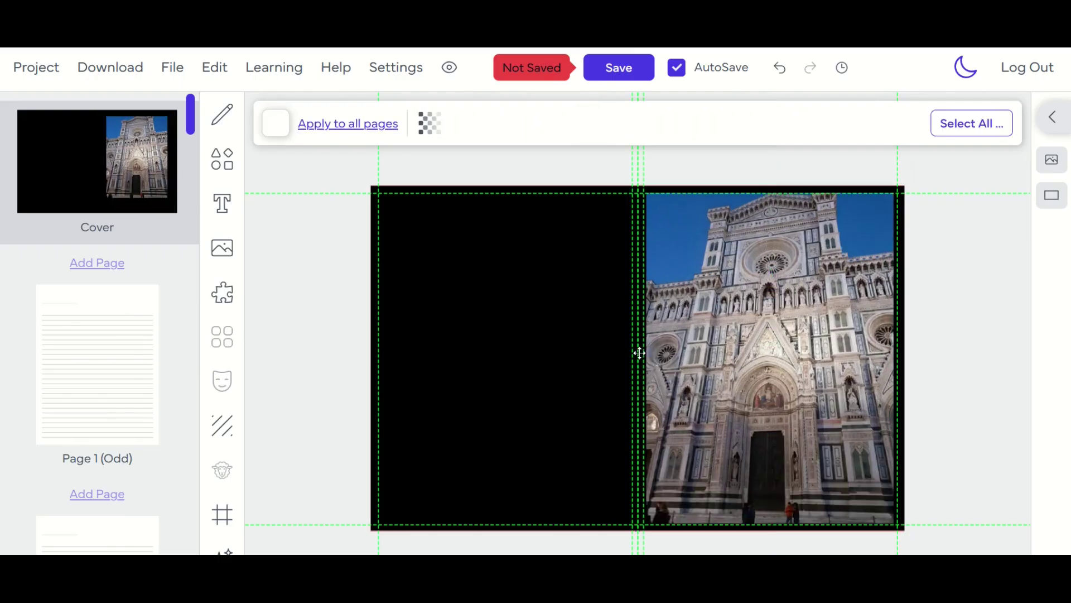
Step: Add a heading text box to the cover and make its text white
click(222, 205)
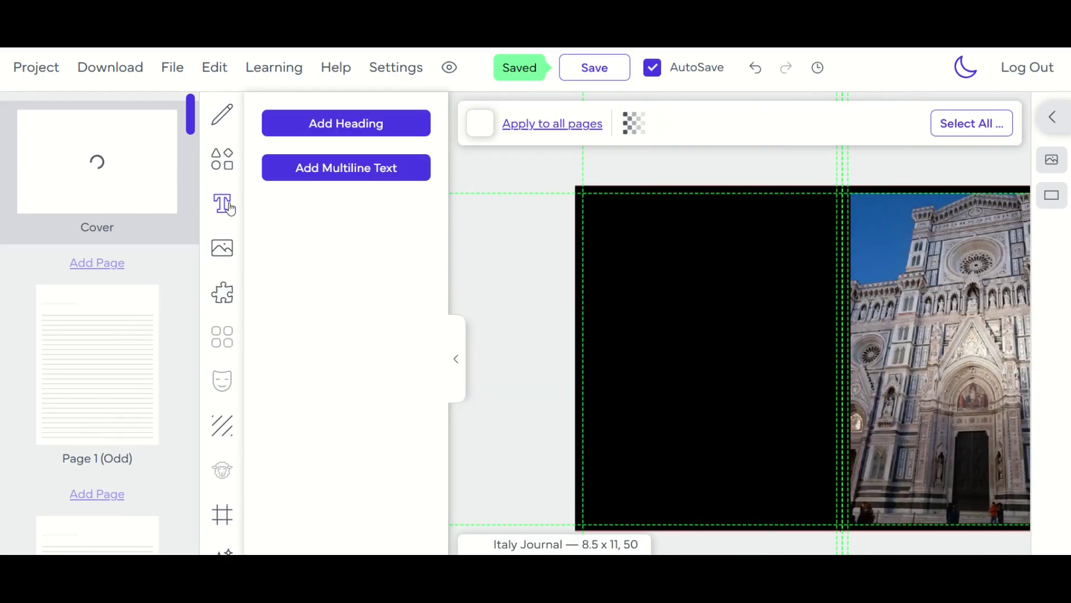
click(318, 133)
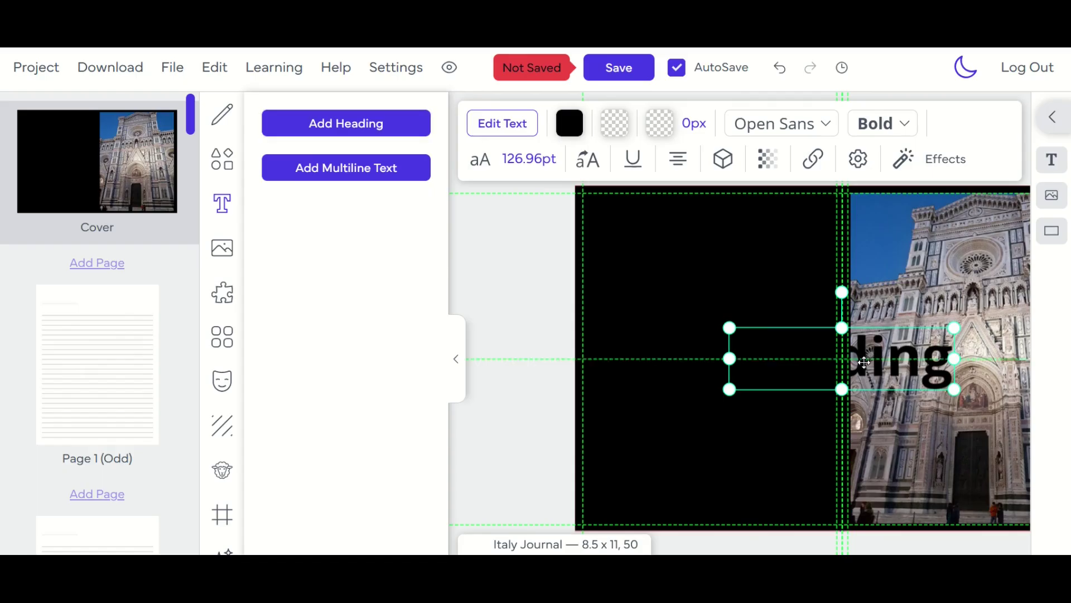
drag(869, 358, 768, 352)
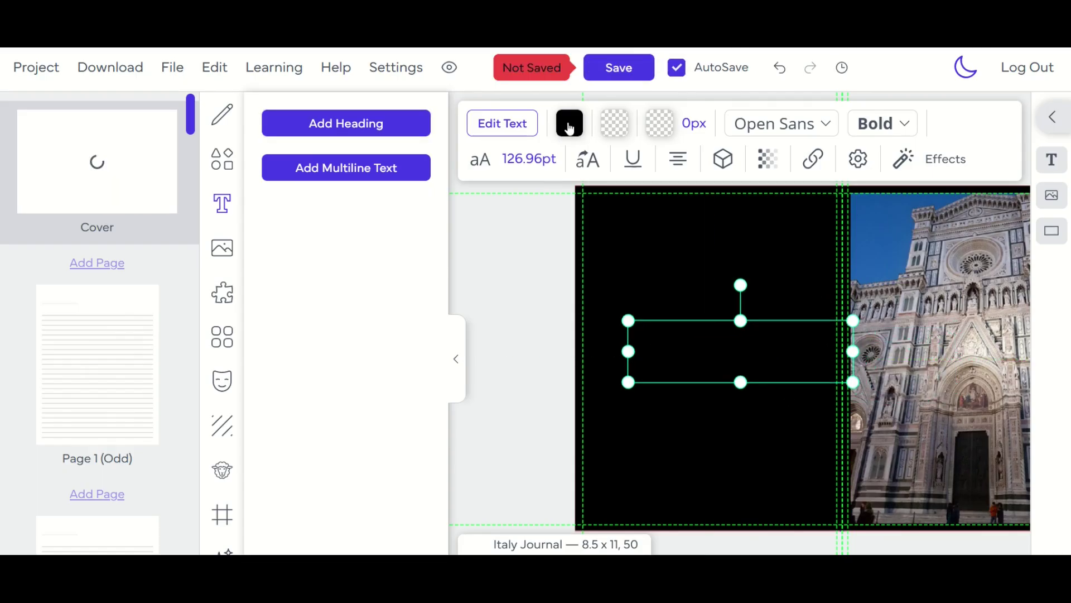
click(570, 126)
click(703, 213)
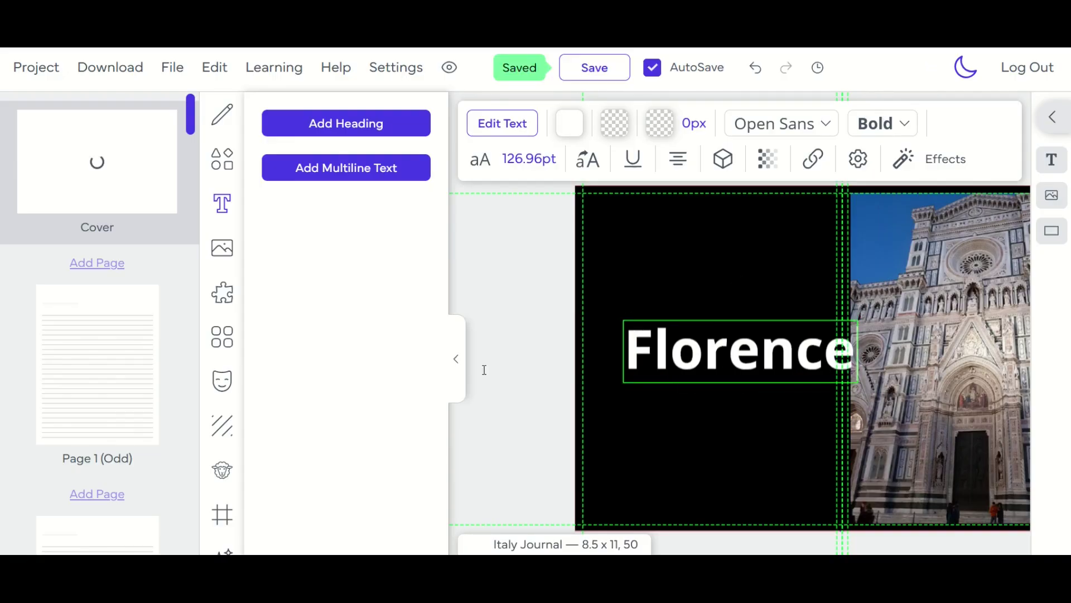
click(456, 368)
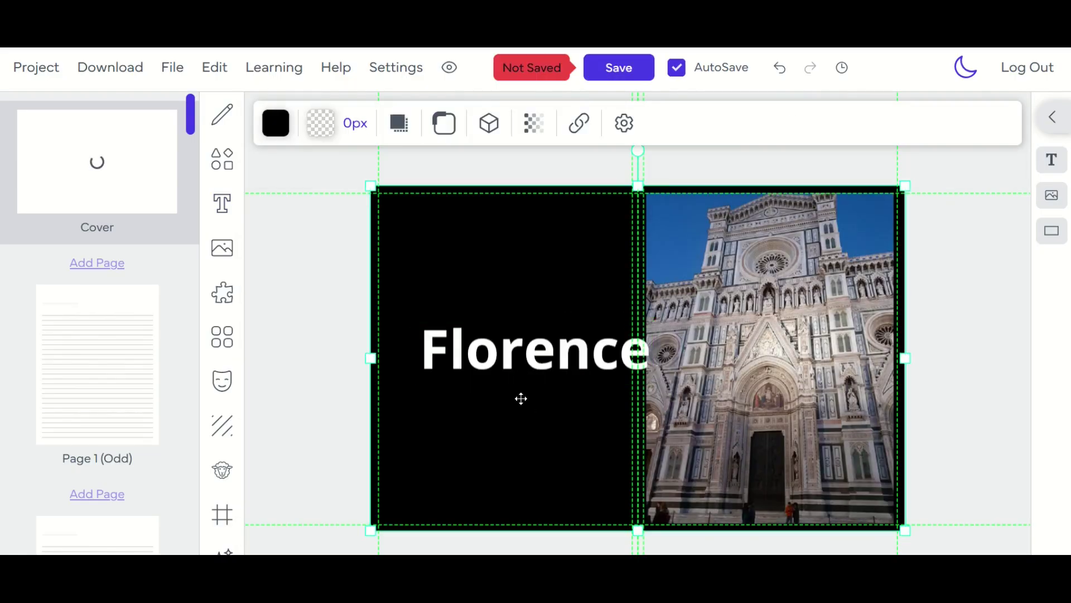
Step: Set the Florence title in Akaya Telivigala and centre it over the cathedral photo
drag(516, 340, 745, 268)
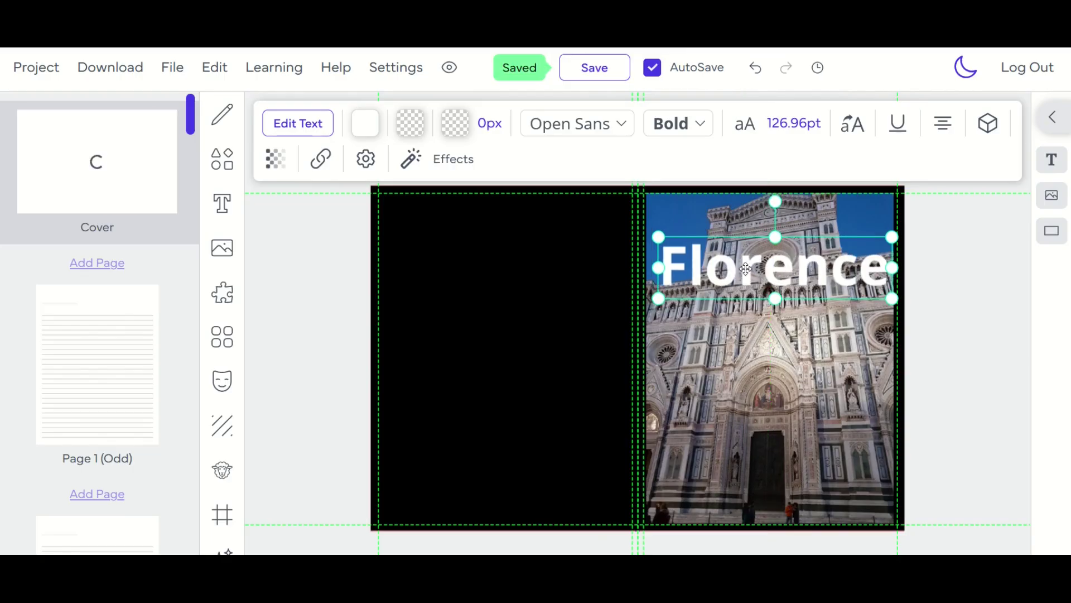
click(618, 124)
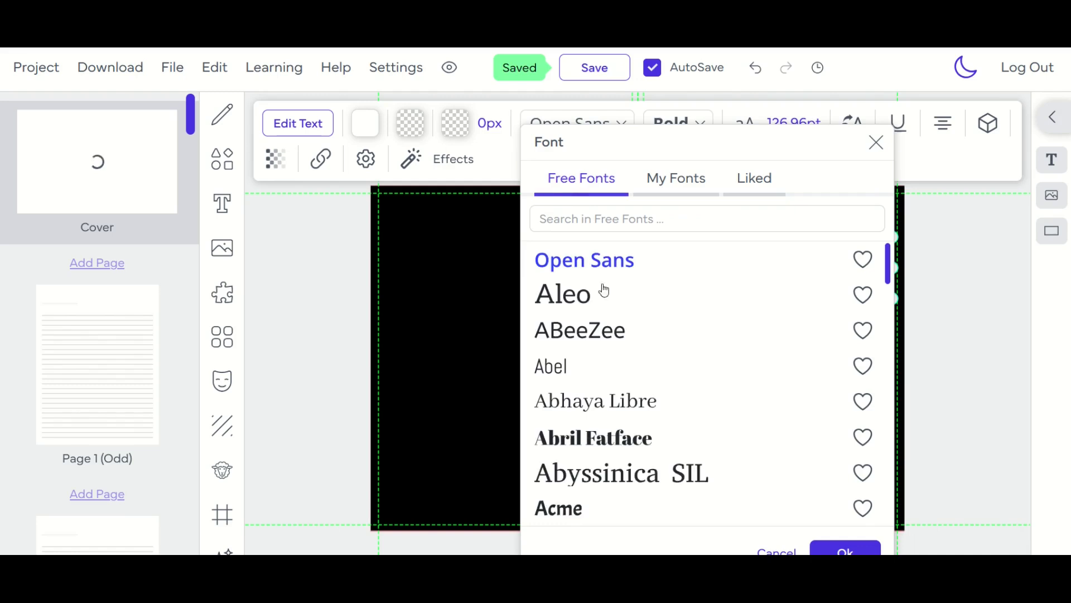
scroll(602, 335, down, 6)
click(599, 385)
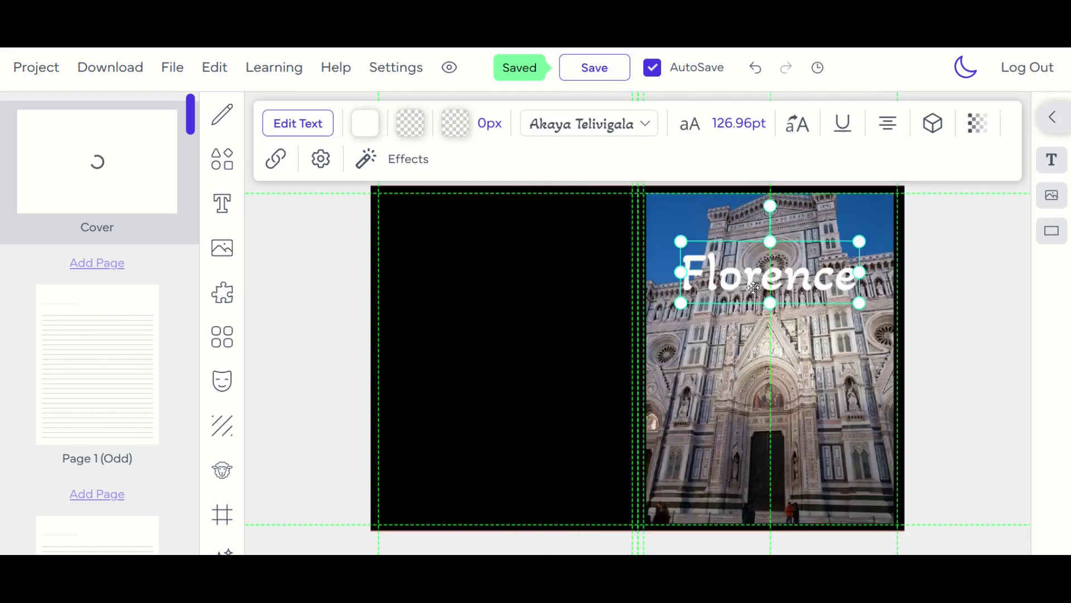
drag(750, 290, 754, 366)
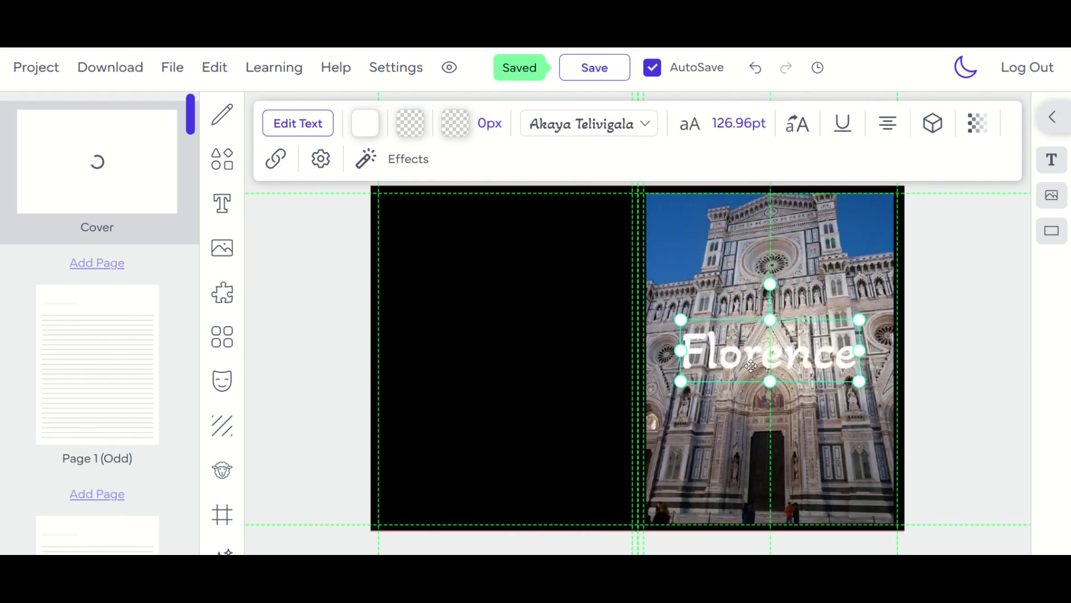
click(222, 293)
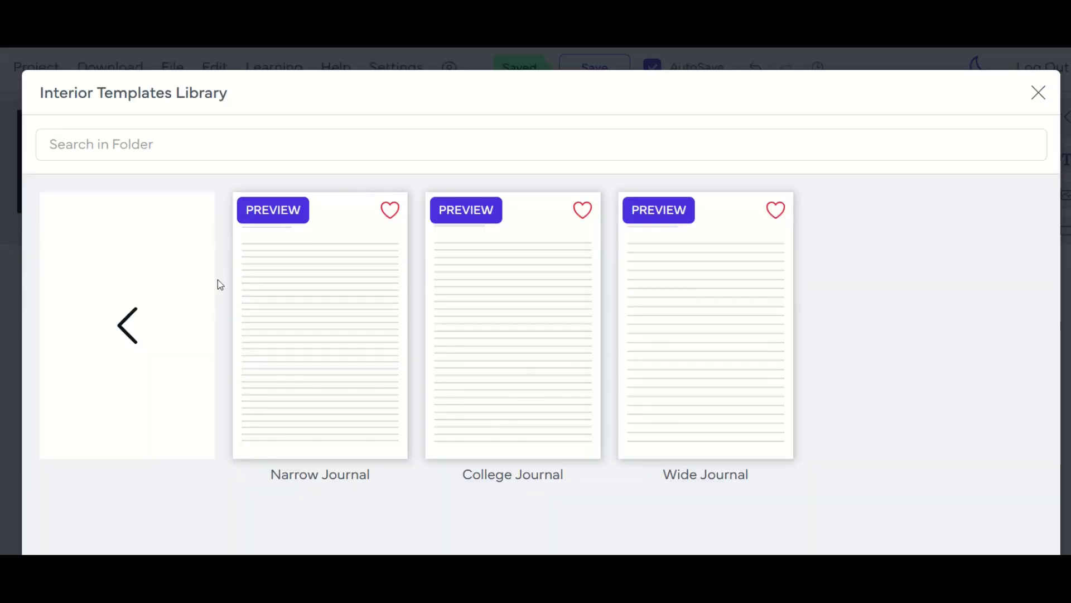
click(134, 333)
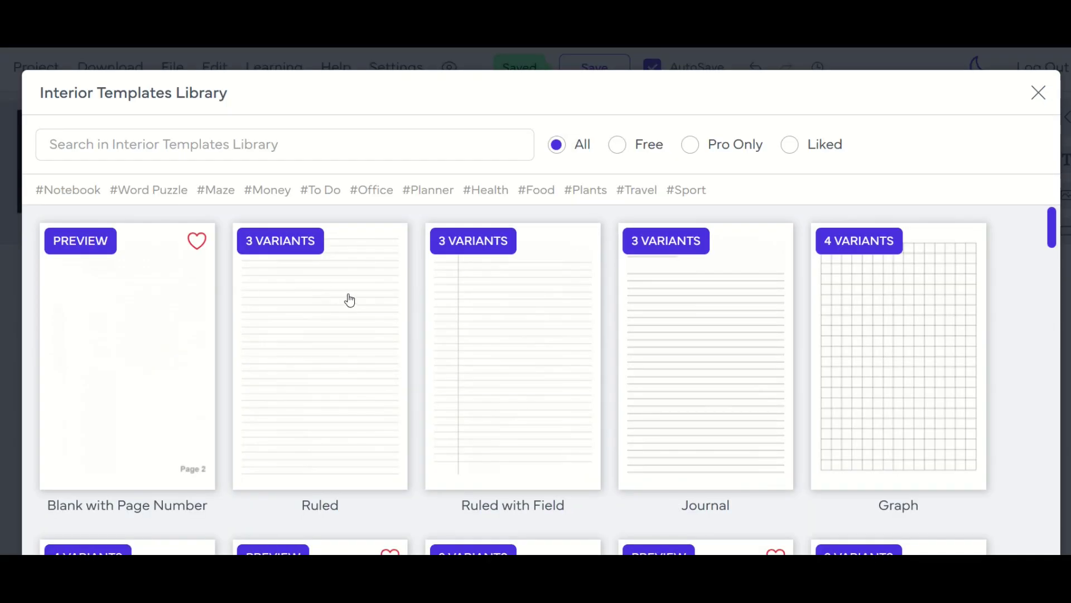
scroll(350, 301, down, 8)
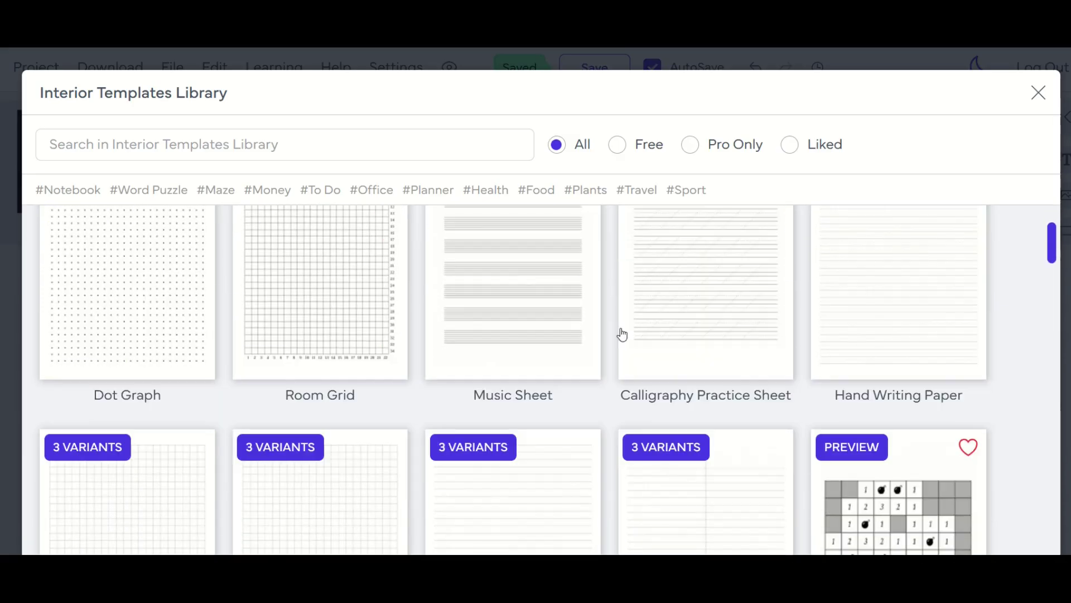
scroll(691, 328, down, 5)
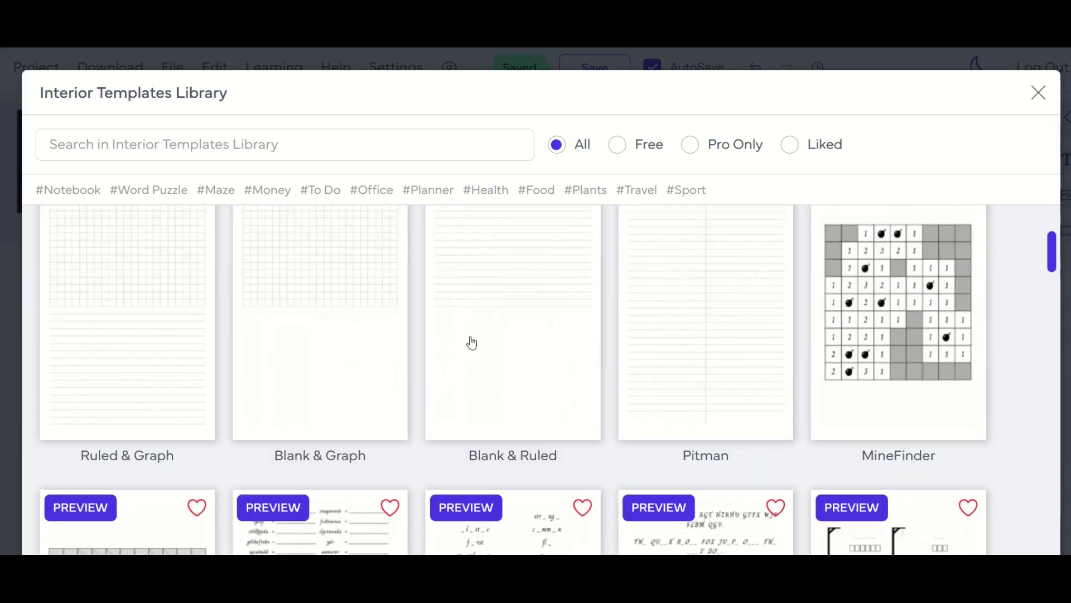
scroll(472, 342, down, 10)
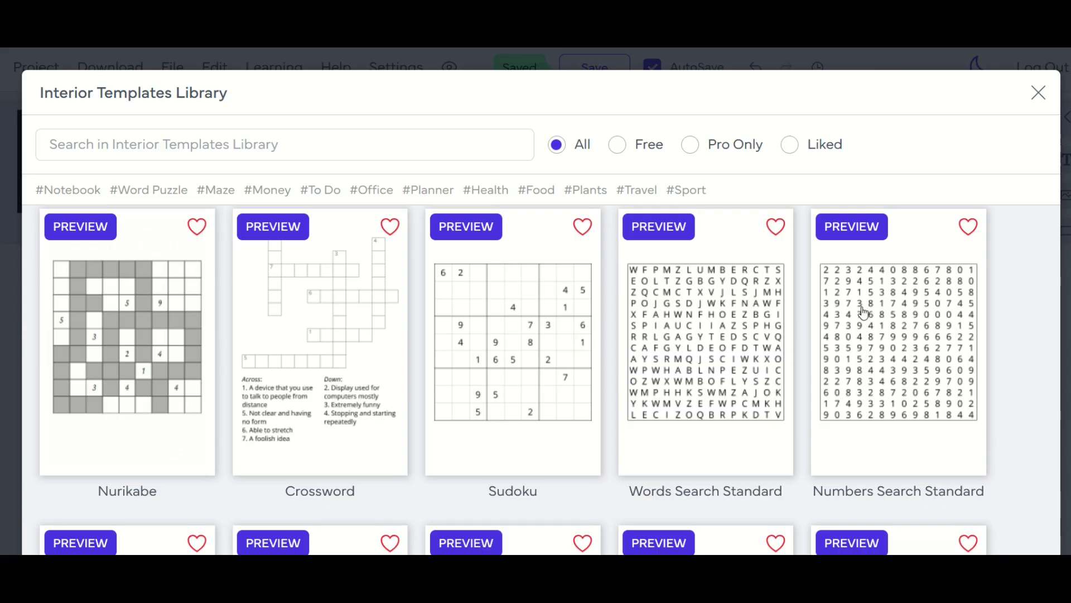
scroll(864, 313, down, 6)
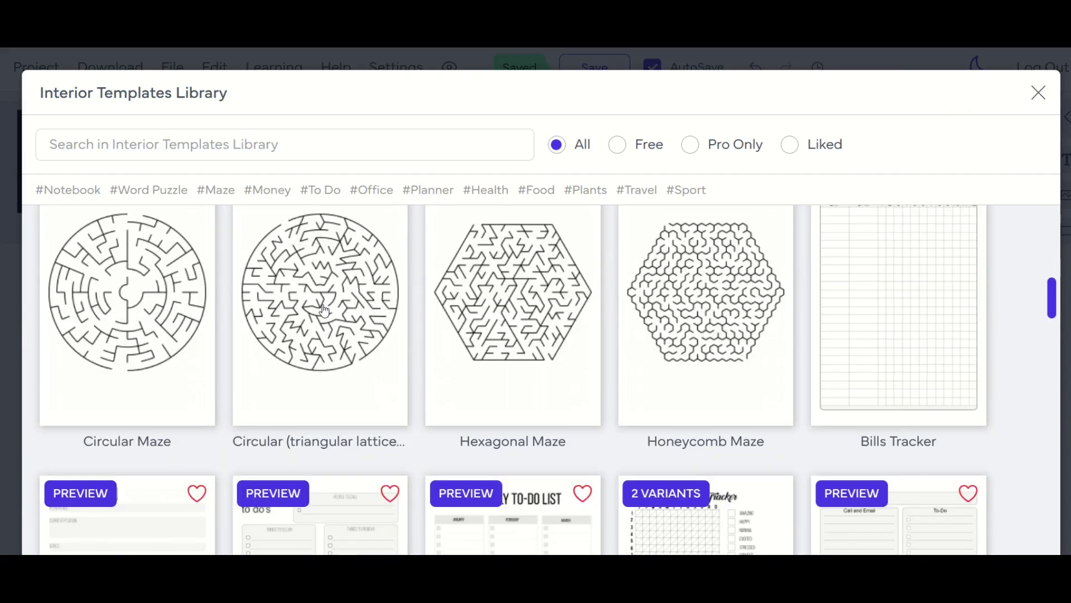
scroll(165, 314, down, 3)
scroll(165, 315, down, 2)
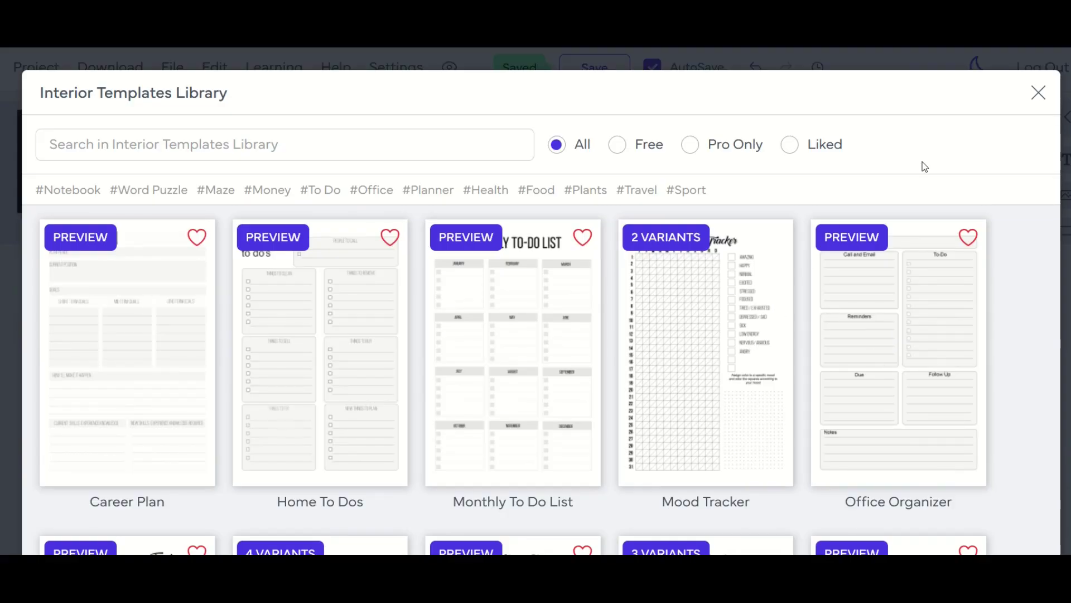
click(1038, 94)
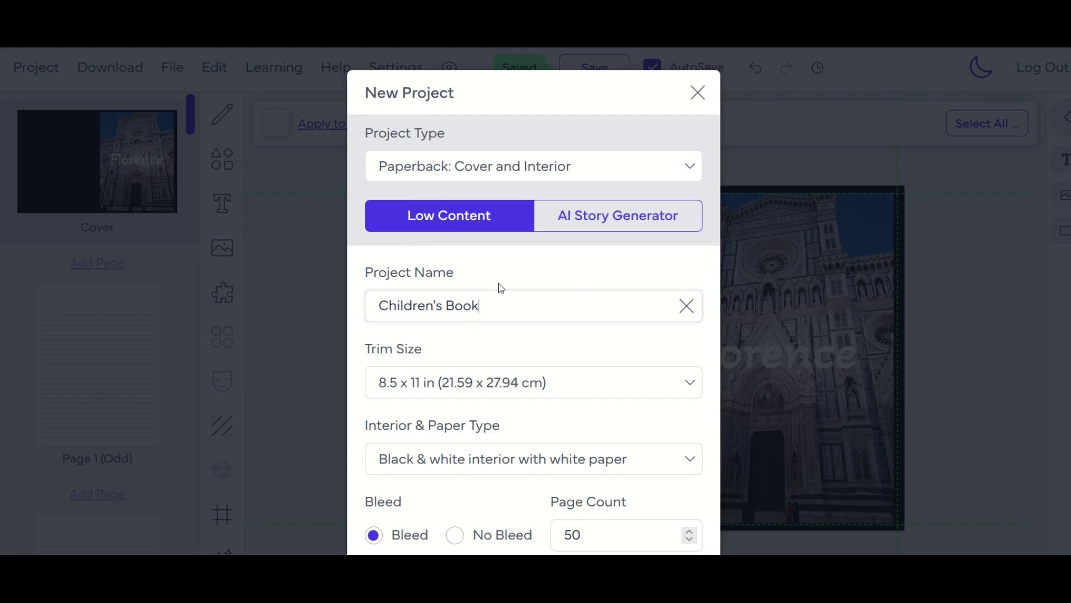
Step: Set the new project to a Low Content AI Story Generator book with premium color interior and 24 pages
click(447, 222)
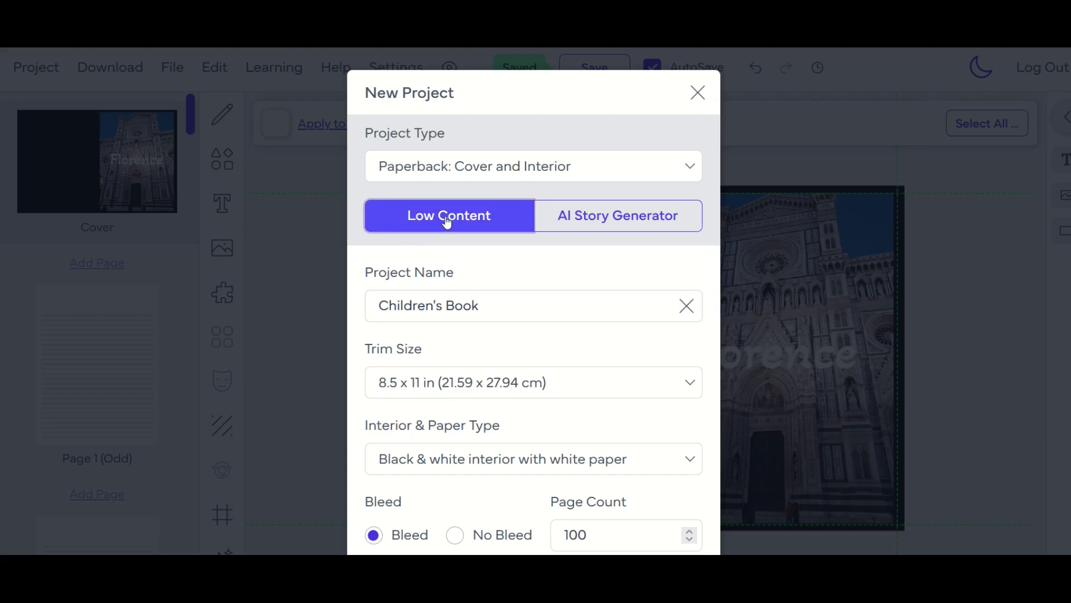
click(586, 231)
click(601, 232)
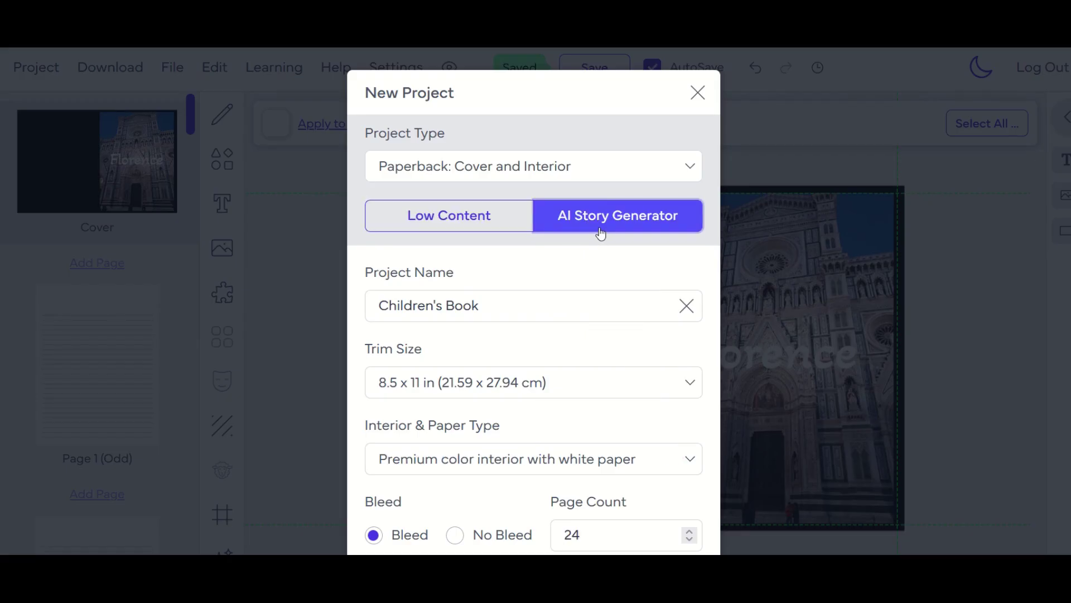
scroll(591, 245, down, 2)
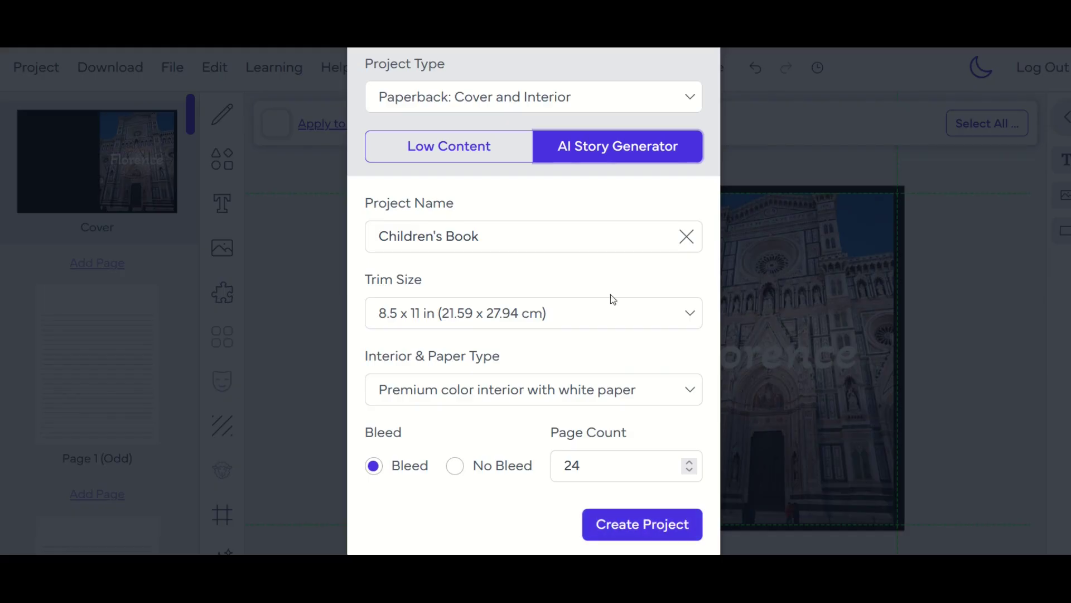
Step: Create the project to open the Story Generator on its Story Parameters
click(612, 526)
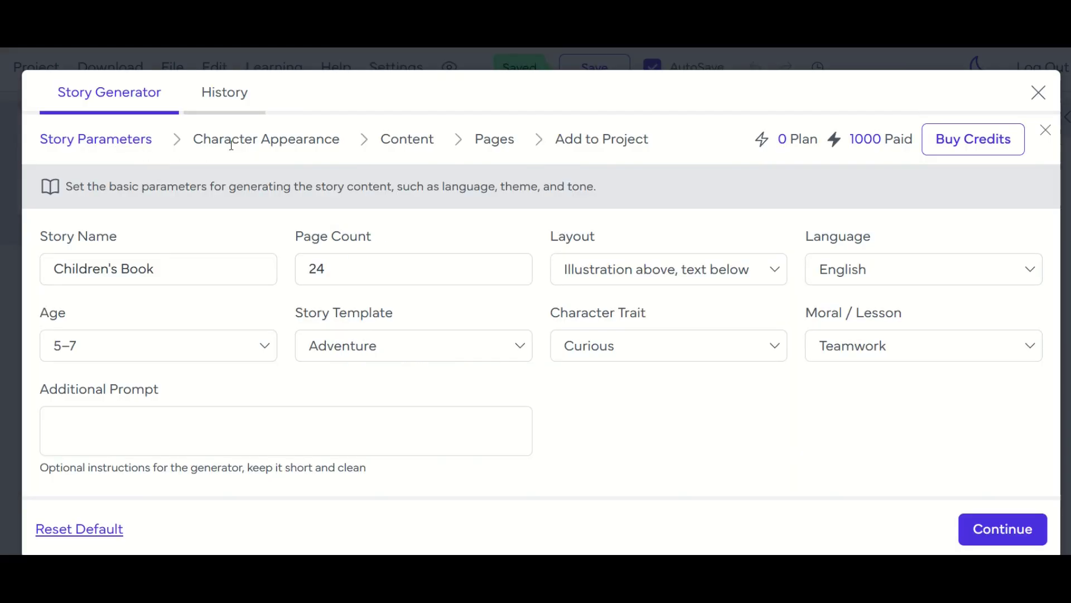